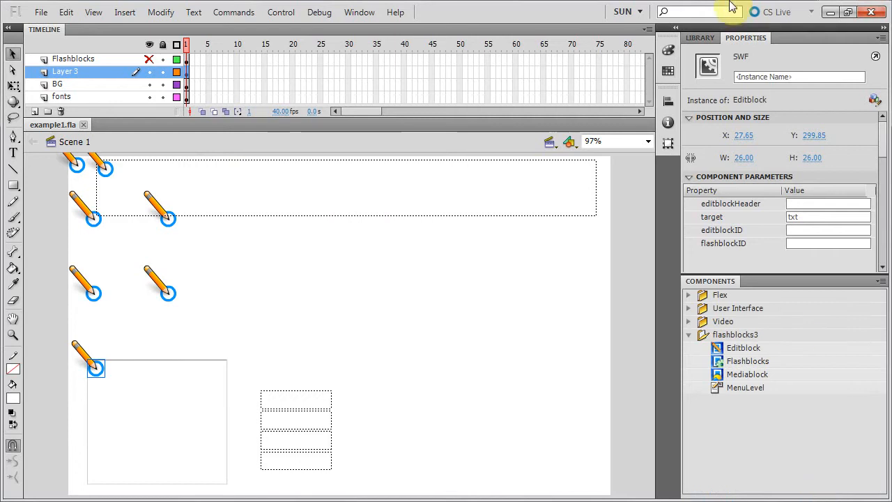
Update the Editblock, Flashblocks and Mediablock components in the document's library, replacing the existing items
left_click(700, 38)
left_click_drag(731, 345, 762, 240)
left_click(422, 268)
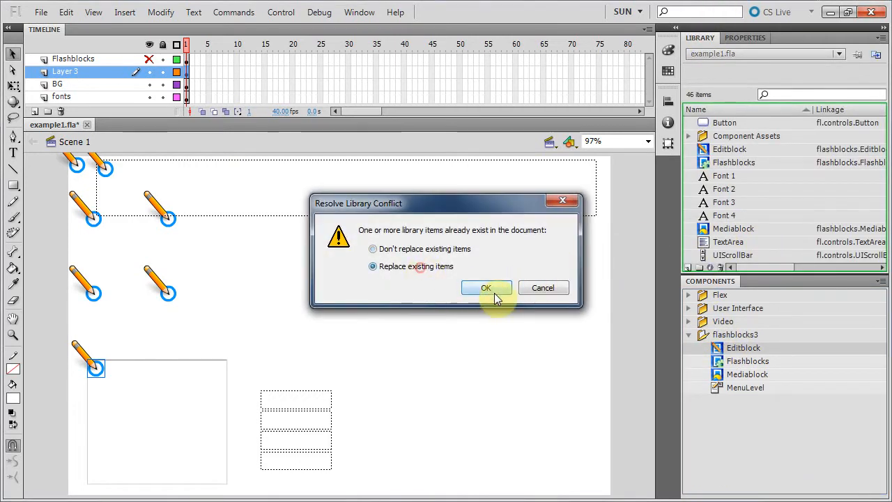
left_click(491, 291)
left_click_drag(739, 361, 779, 234)
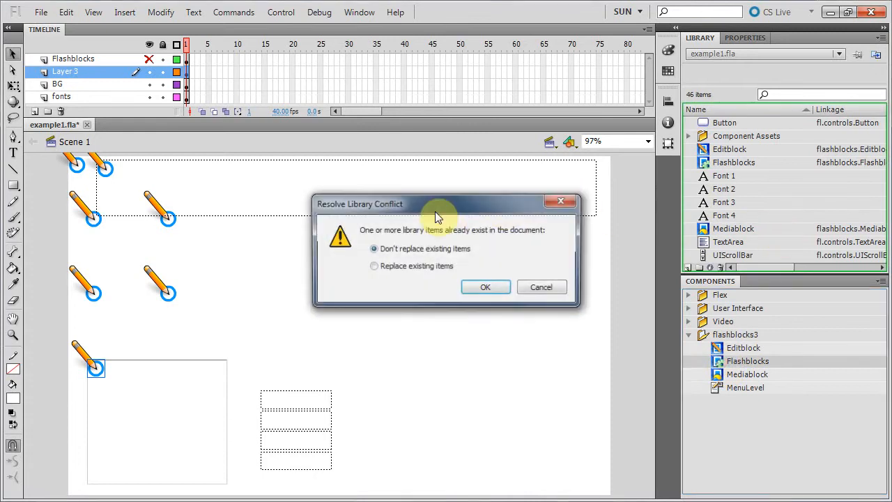
left_click(398, 262)
left_click(488, 288)
left_click_drag(732, 374, 757, 225)
left_click(373, 266)
left_click(478, 287)
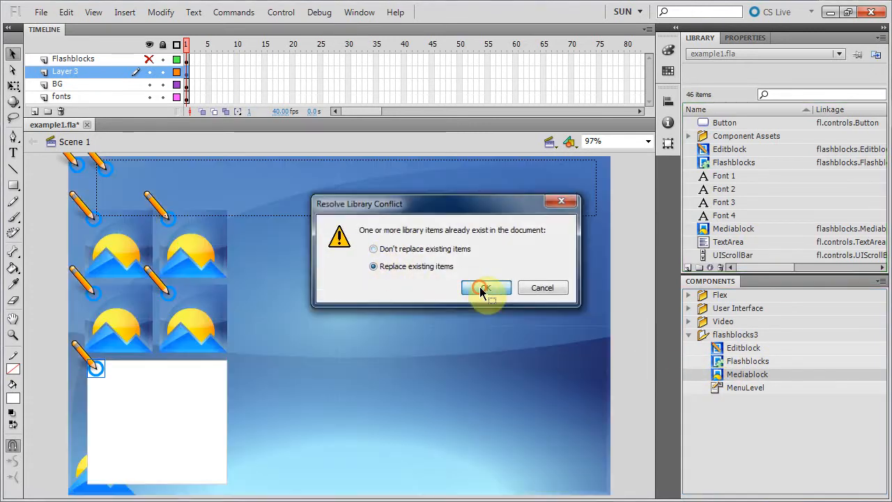
Save the document as example1.2.fla in the example site folder
left_click(41, 11)
left_click(68, 141)
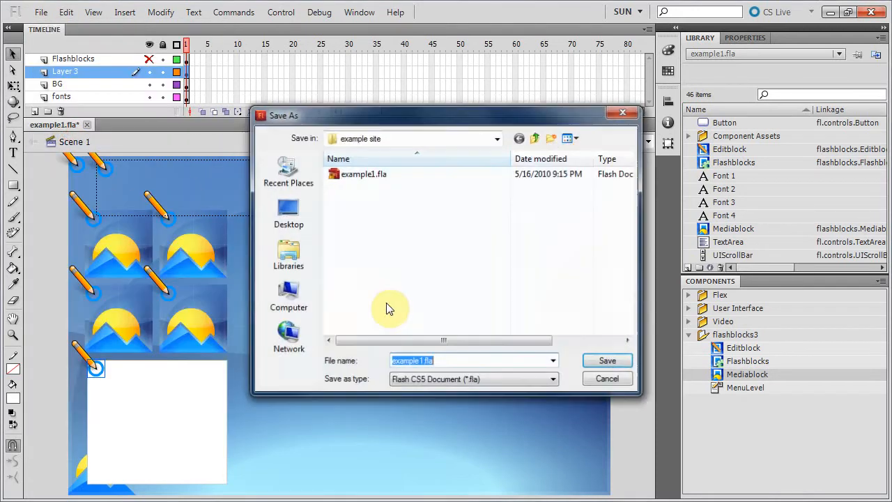
left_click(430, 362)
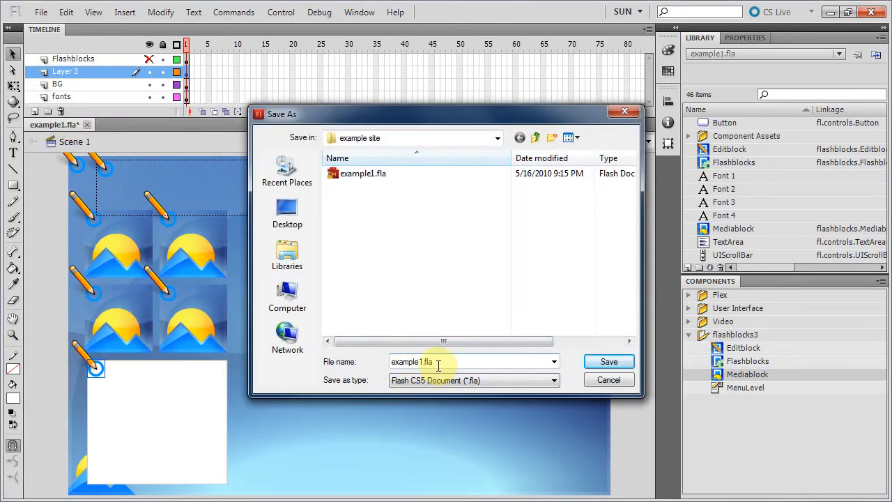
key("Right")
type("2.")
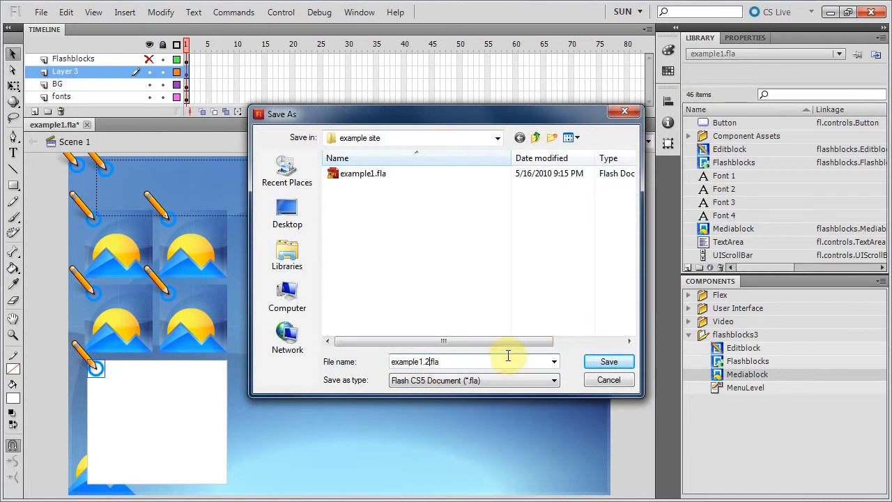
left_click(600, 363)
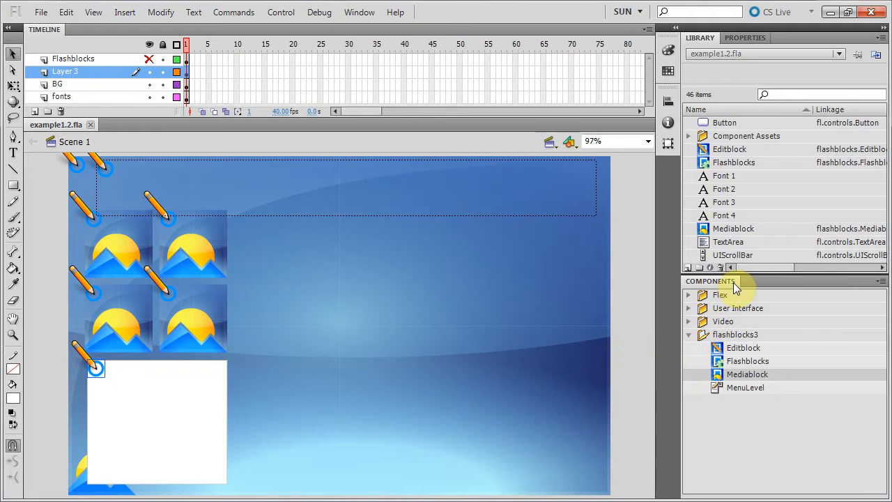
Delete Button, the Component Assets folder, TextArea and UIScrollBar from the library
double_click(799, 282)
left_click(725, 255)
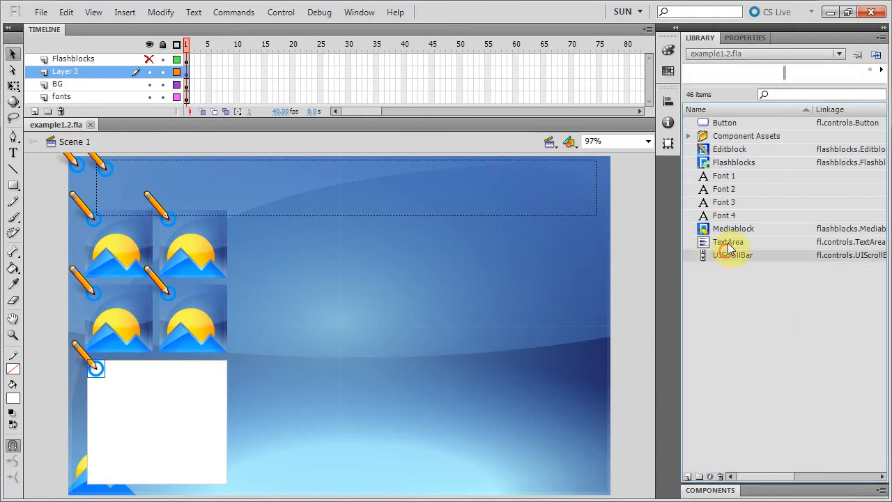
left_click(727, 243, "shift")
left_click(725, 126, "ctrl")
left_click(723, 137, "ctrl")
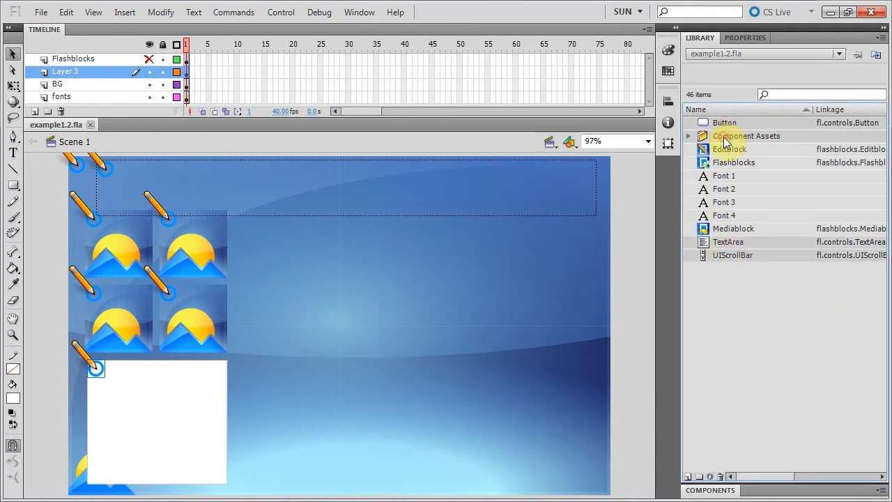
key("Delete")
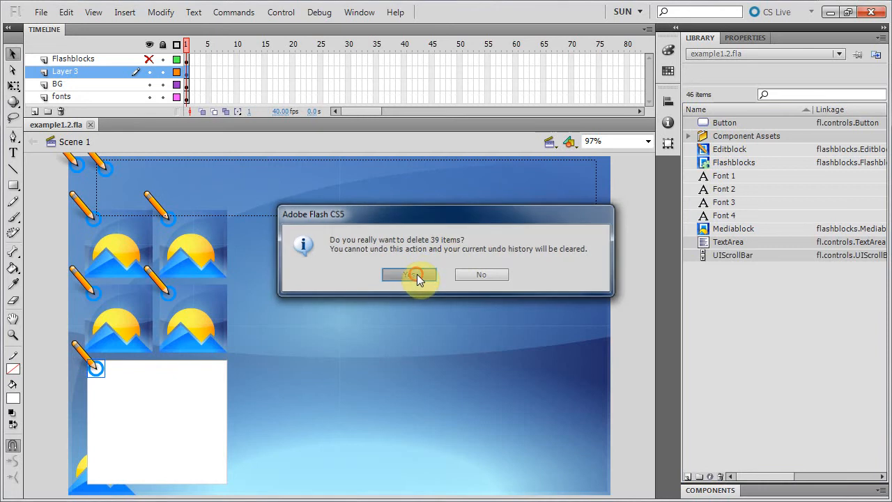
left_click(417, 274)
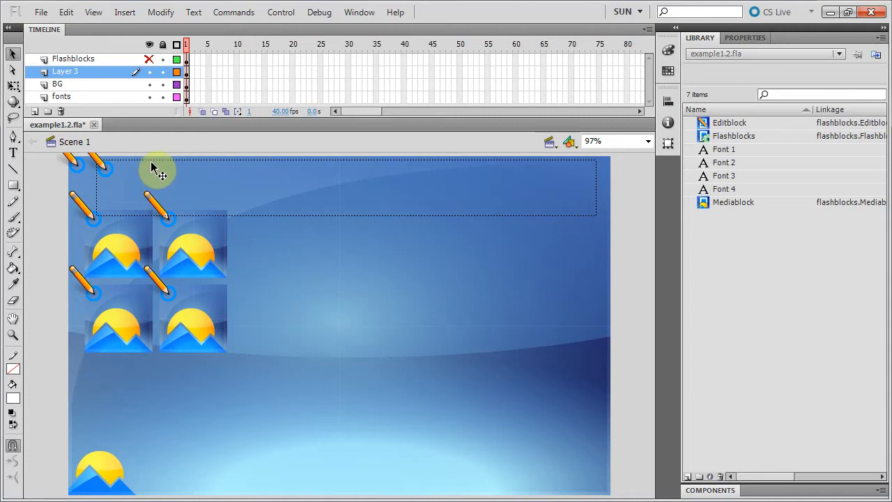
Lock the BG layer and delete the image blocks with their edit pencils, keeping only the first image below the header
left_click(162, 84)
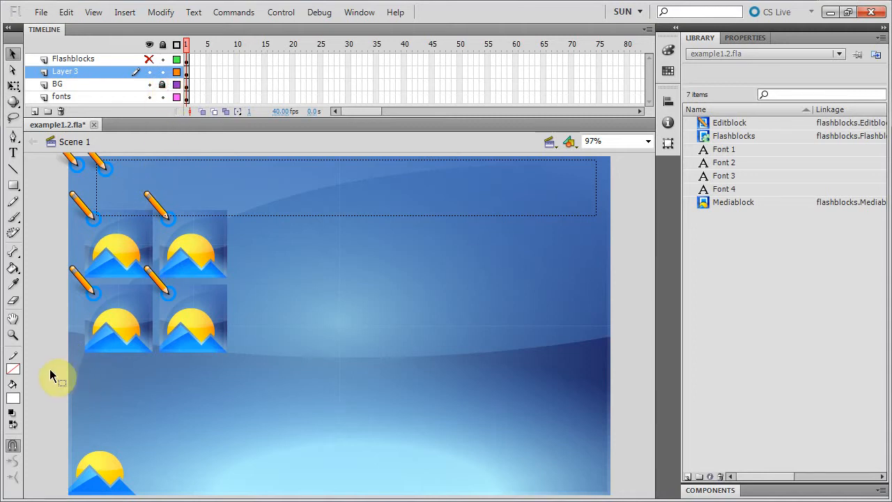
key("Delete")
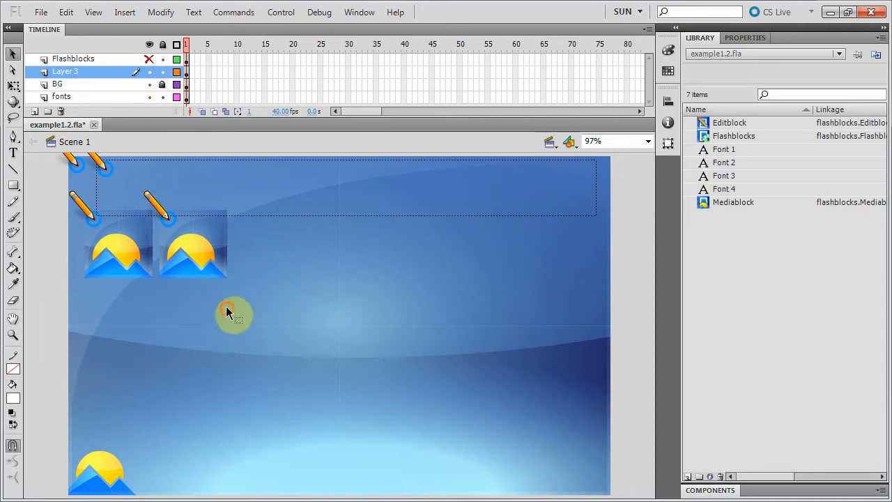
left_click_drag(227, 308, 170, 230)
key("Delete")
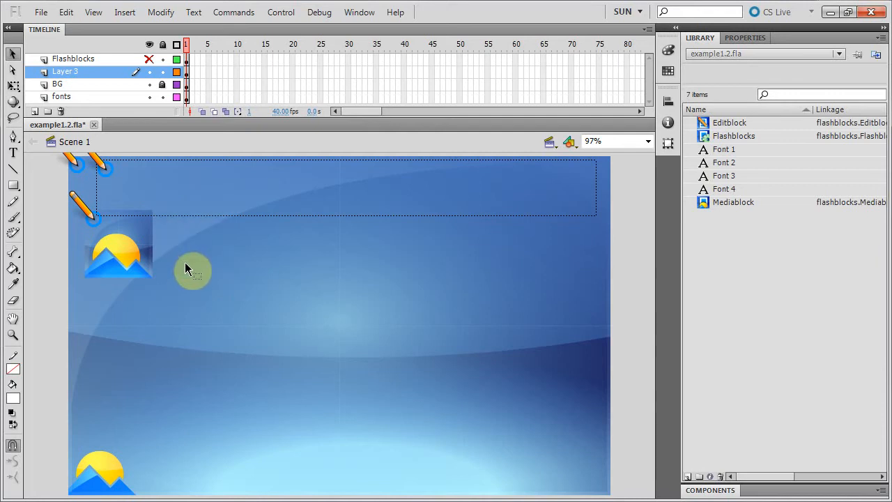
Narrow the header text field from its left side and move its Editblock pencil to the field's new upper-left corner
double_click(180, 193)
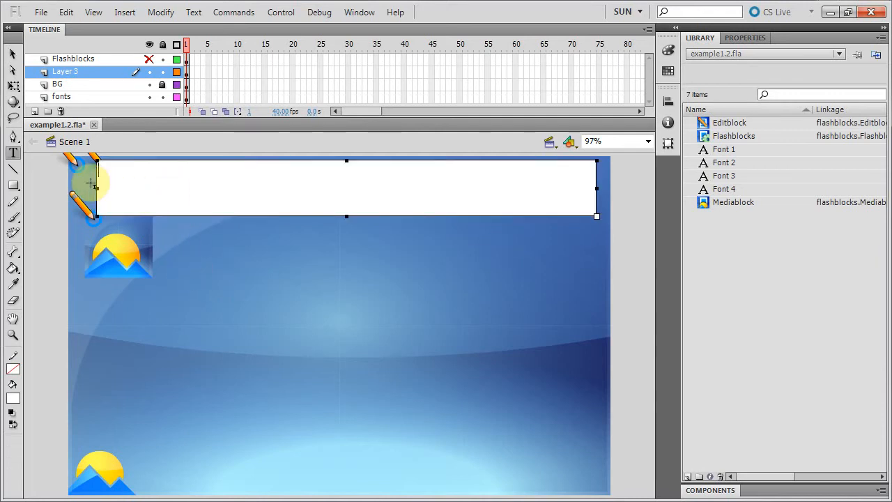
left_click_drag(96, 187, 274, 190)
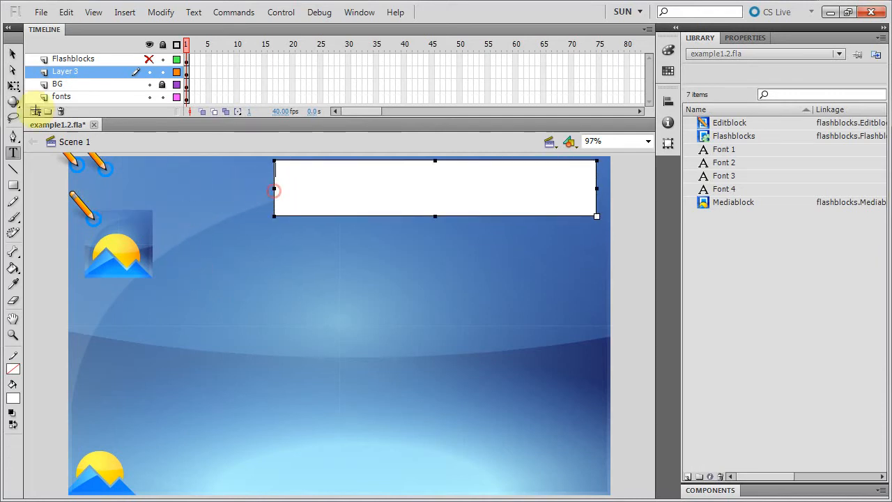
left_click(13, 53)
left_click_drag(101, 163, 316, 203)
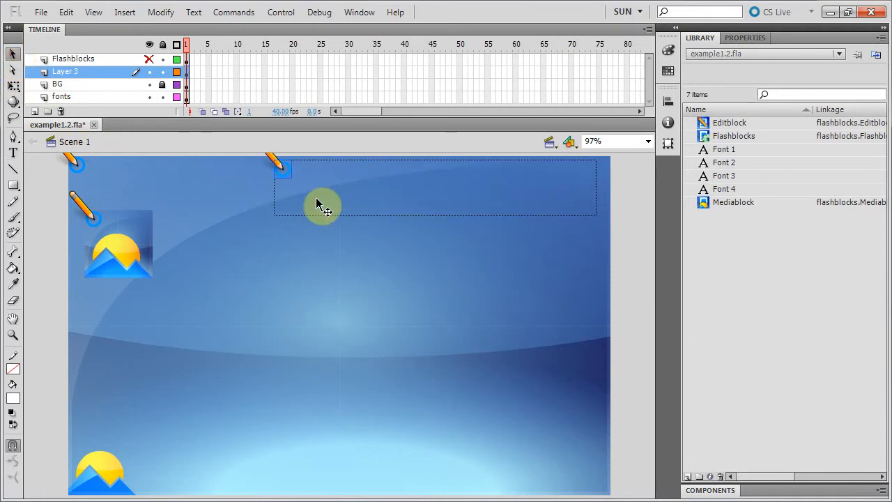
Move the remaining image block and its edit pencil up until they align with the top of the header text field
left_click(96, 225)
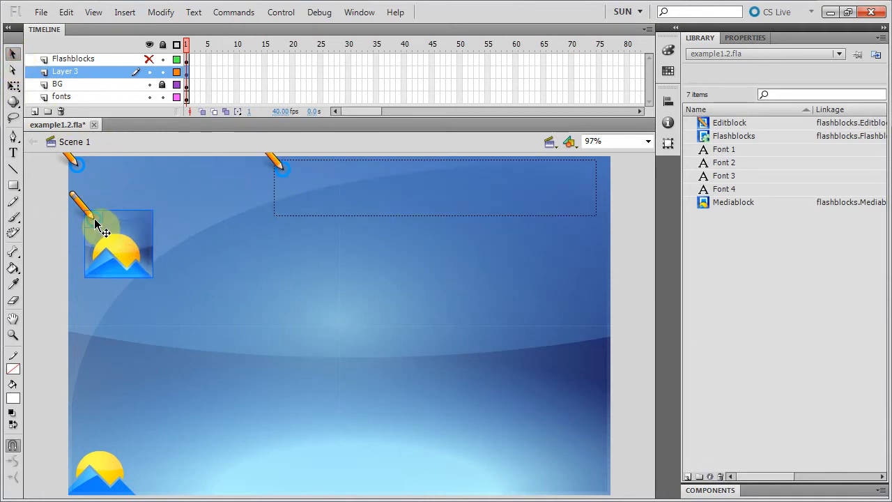
key("shift+Up")
key("shift+Up")
key("shift+Up")
key("shift+Up")
key("shift+Up")
key("shift+Up")
key("shift+Up")
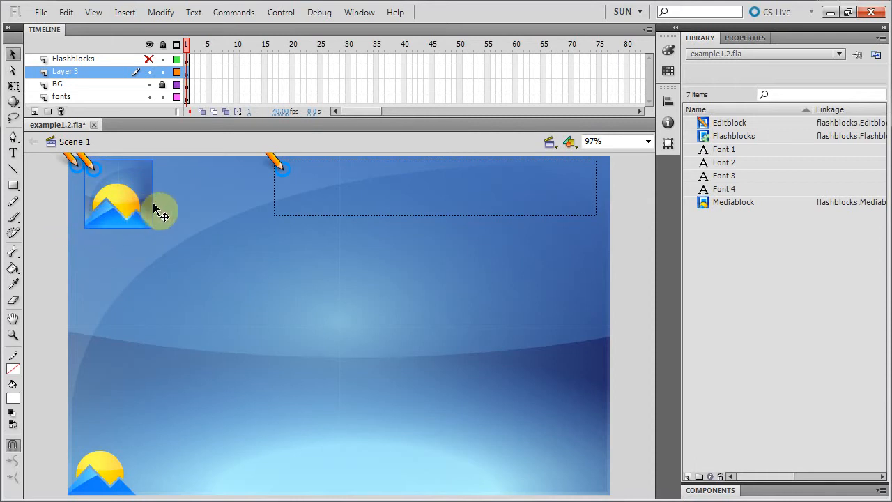
Free-transform the image block into a wide banner that ends just before the header text field
key("q")
left_click_drag(156, 221, 267, 213)
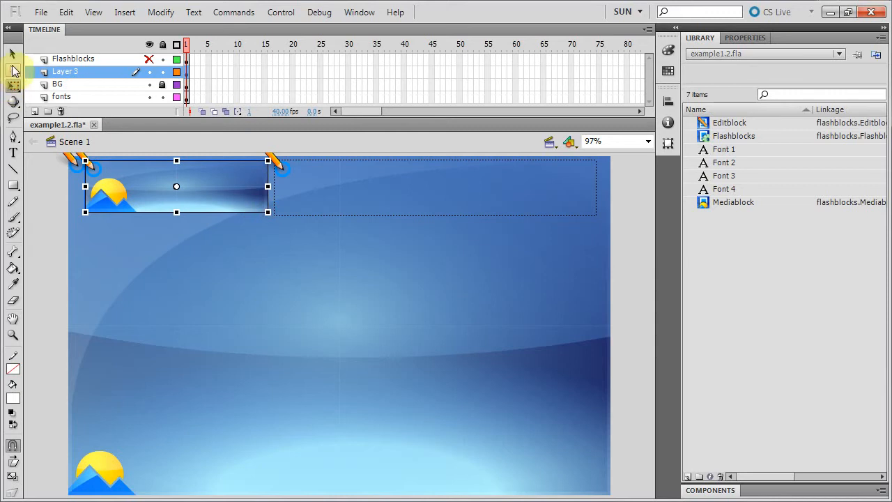
left_click(14, 54)
left_click(59, 230)
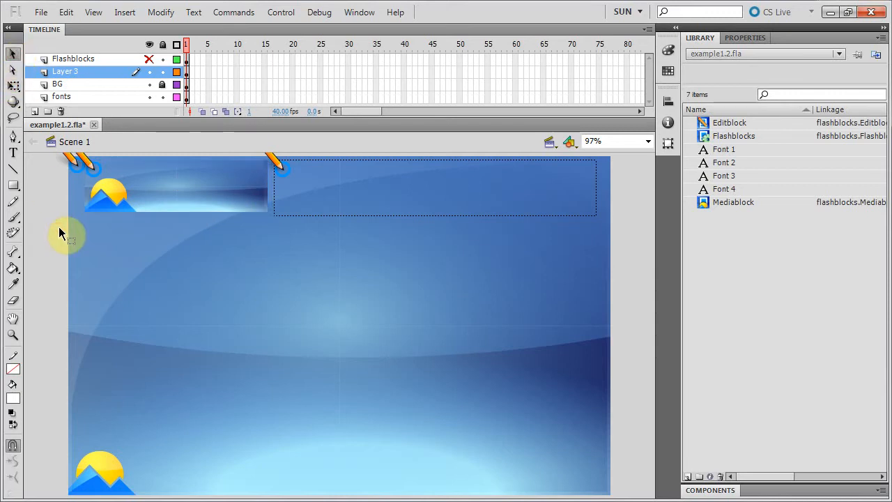
Save and publish the document, and view the example1 page in the web browser
key("ctrl+s")
key("shift+F12")
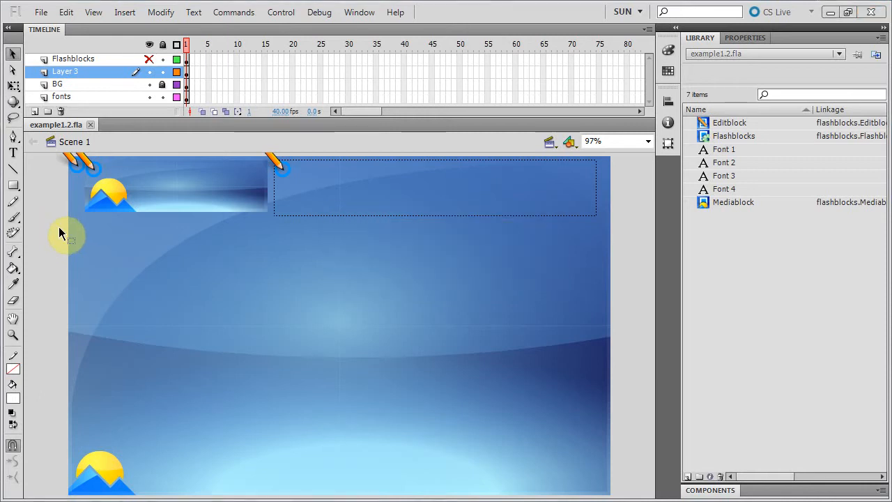
left_click(162, 48)
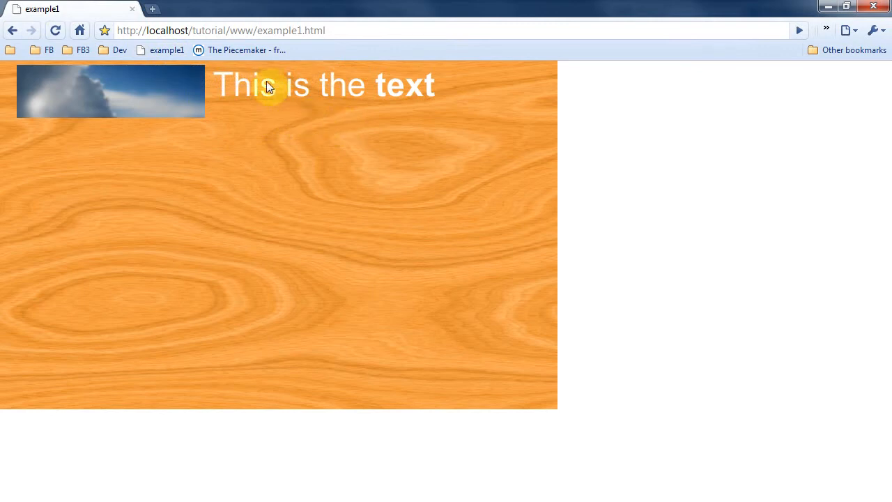
Go to the Piecemaker website, preview the gallery's next slide and download the Piecemaker package
left_click(248, 54)
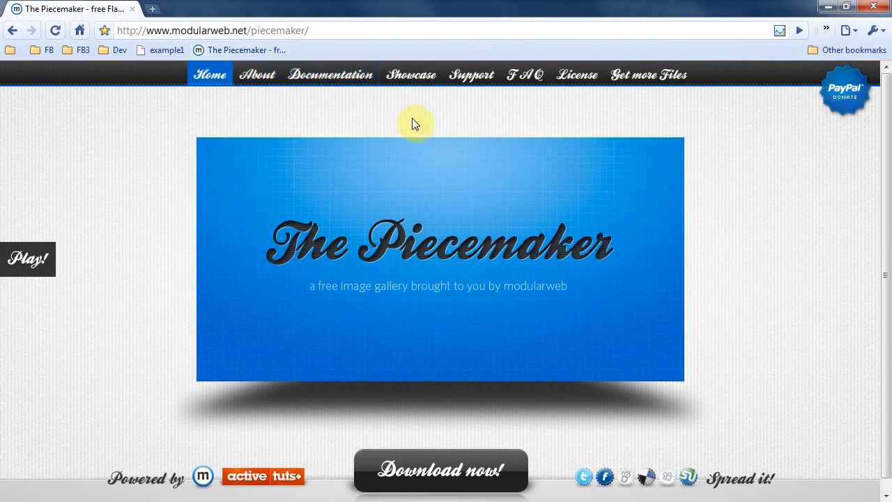
mouse_move(430, 191)
left_click(665, 259)
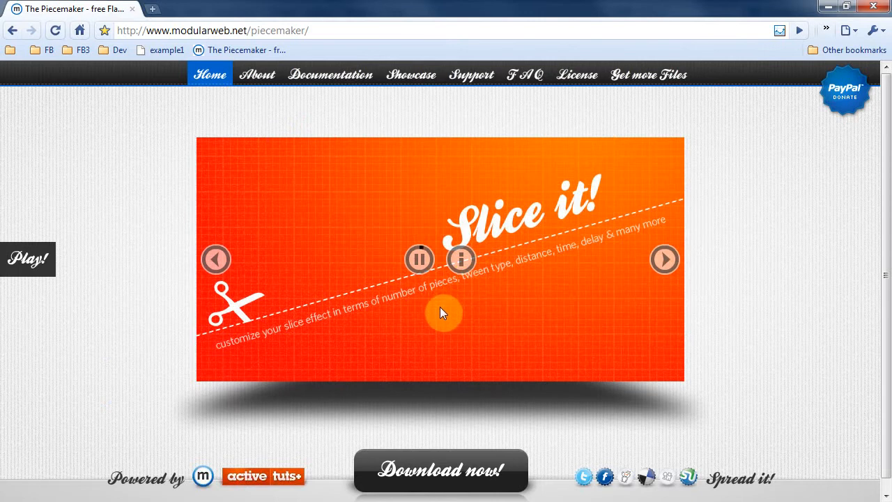
left_click(441, 477)
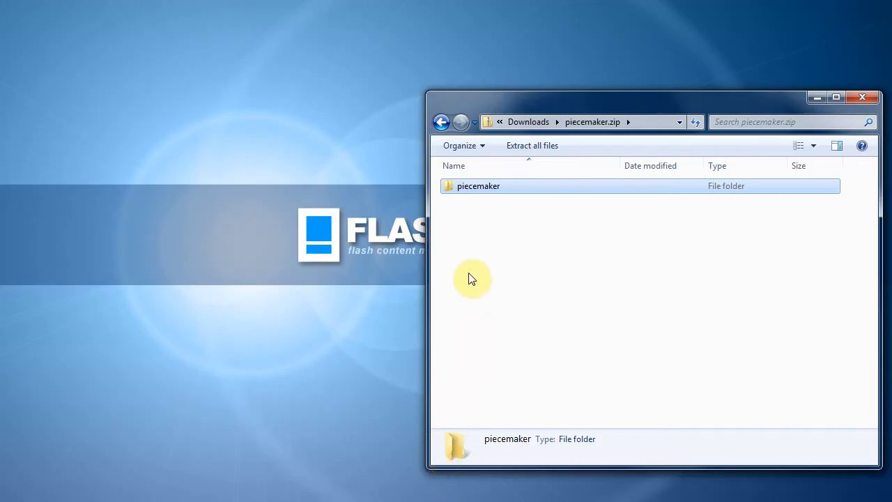
Copy the caurina and com folders from the piecemaker folder in piecemaker.zip into the tutorial's example site folder
double_click(449, 186)
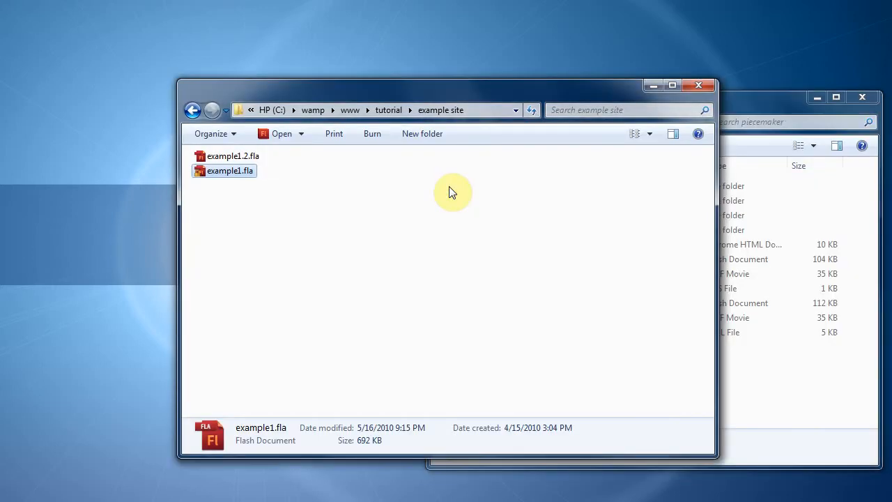
left_click_drag(499, 93, 330, 104)
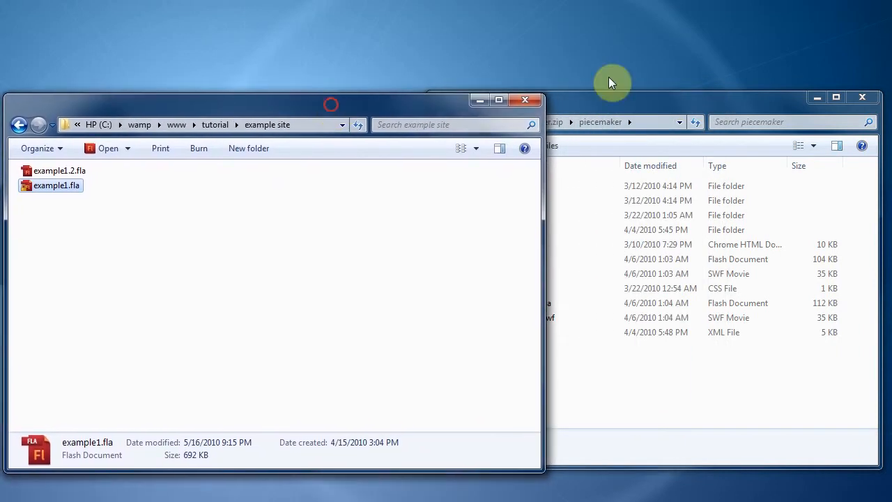
left_click(660, 101)
left_click(467, 189)
left_click(454, 202, "shift")
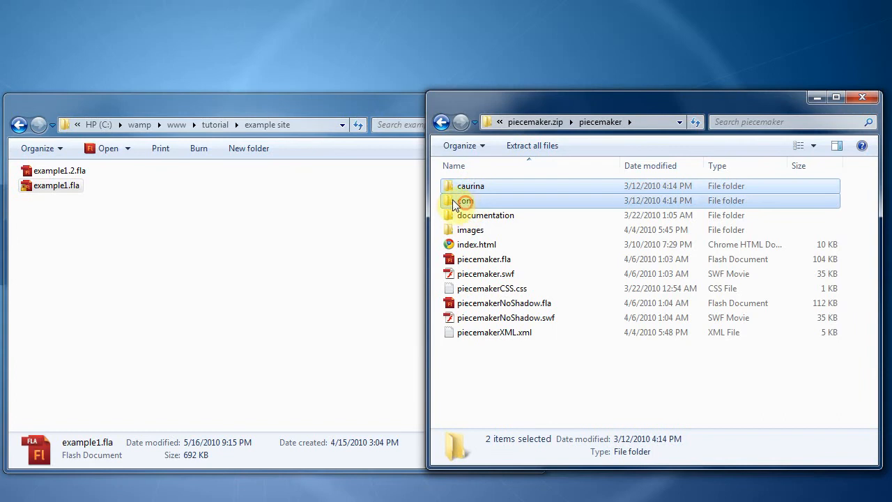
left_click_drag(447, 187, 215, 266)
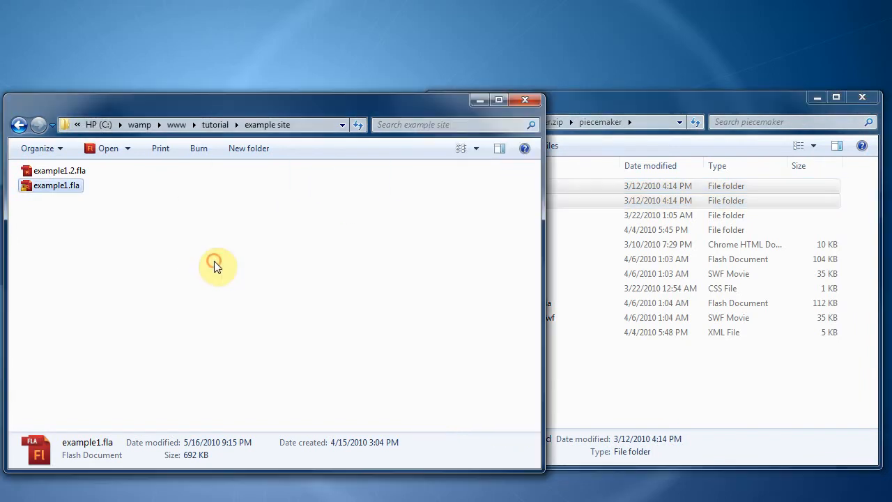
Copy the images folder, piecemakerCSS.css and piecemakerXML.xml from the Piecemaker archive into the tutorial's www folder
left_click(214, 124)
double_click(25, 200)
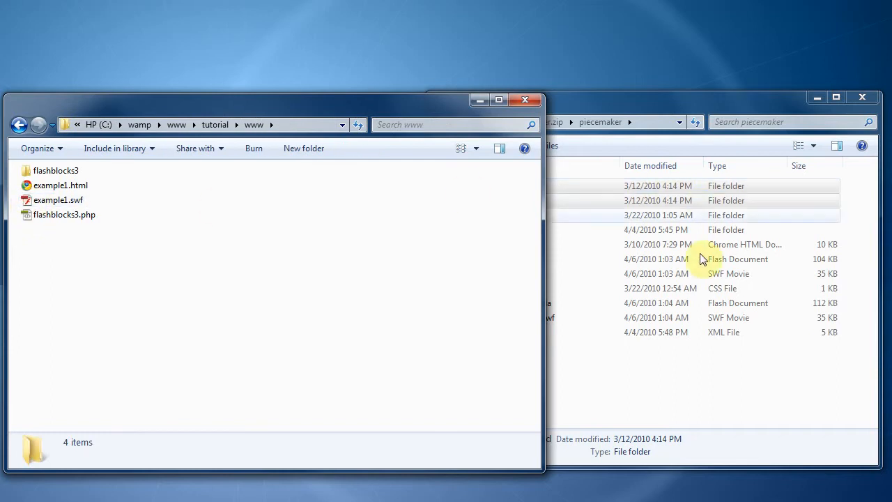
left_click(618, 365)
left_click_drag(427, 323, 533, 308)
left_click(589, 289)
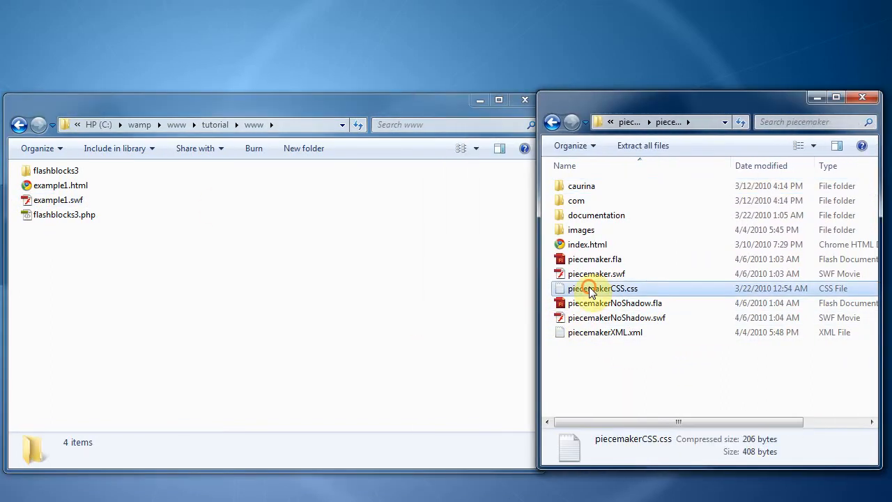
left_click(597, 332, "ctrl")
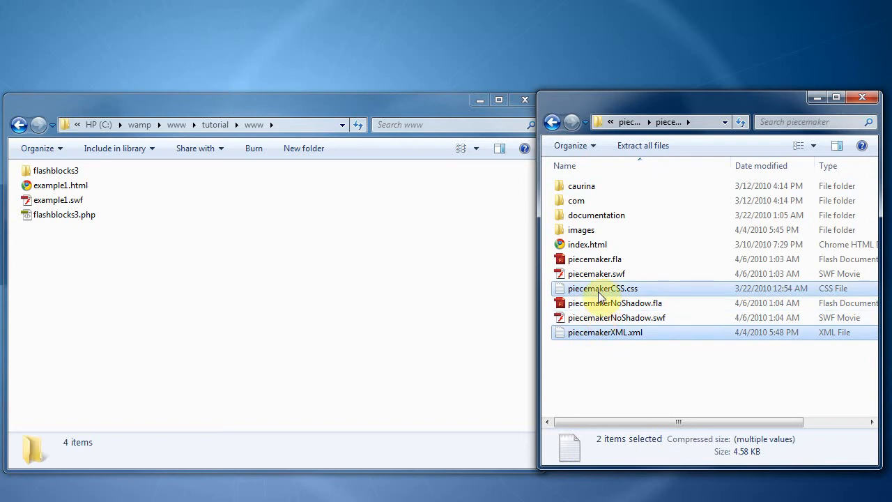
left_click(577, 230, "ctrl")
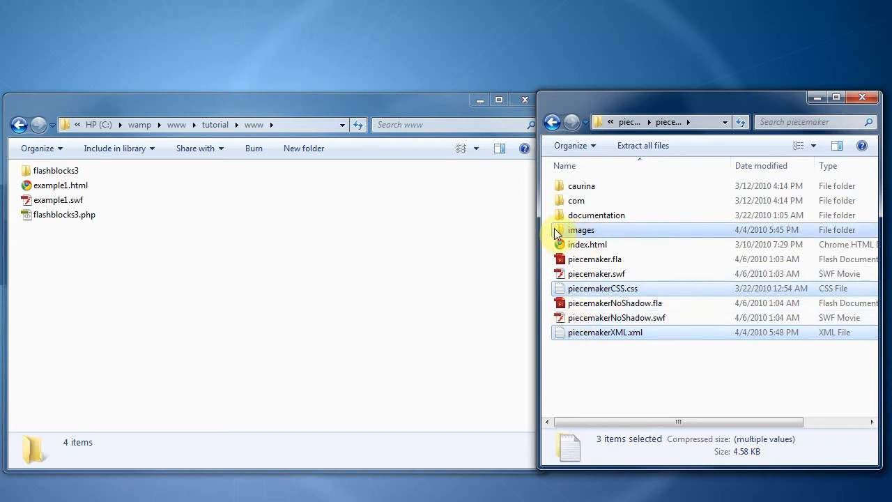
left_click_drag(555, 233, 255, 333)
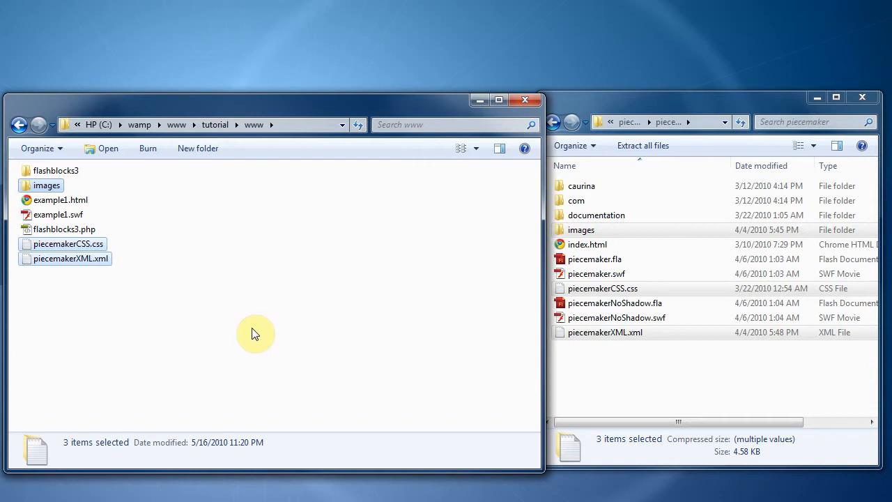
Open piecemaker.fla from the piecemaker folder inside piecemaker.zip in Flash
left_click(863, 98)
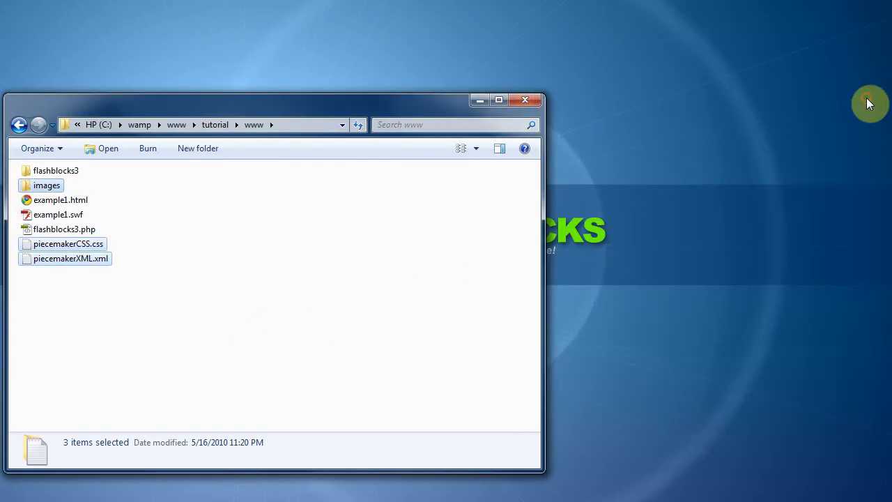
left_click_drag(359, 108, 524, 97)
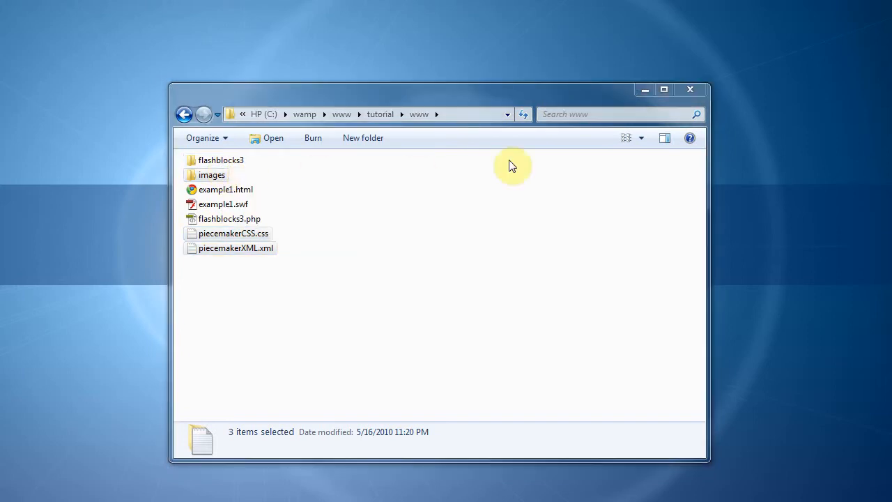
left_click_drag(891, 172, 540, 101)
double_click(295, 189)
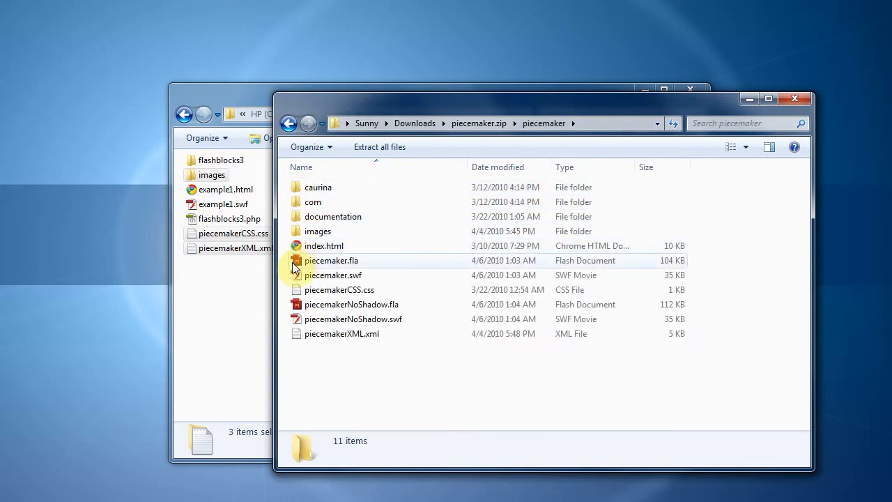
double_click(297, 262)
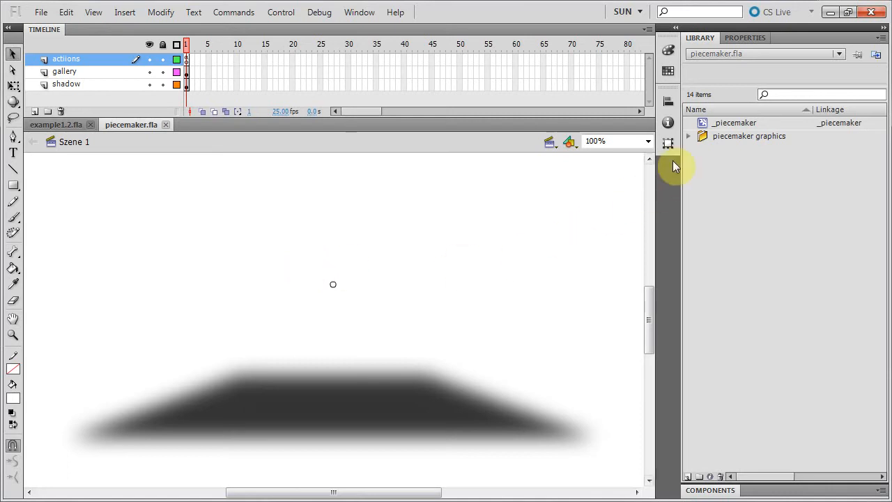
Copy the _piecemaker symbol and the piecemaker graphics folder from the piecemaker.fla library into the example1.2.fla library
right_click(729, 138)
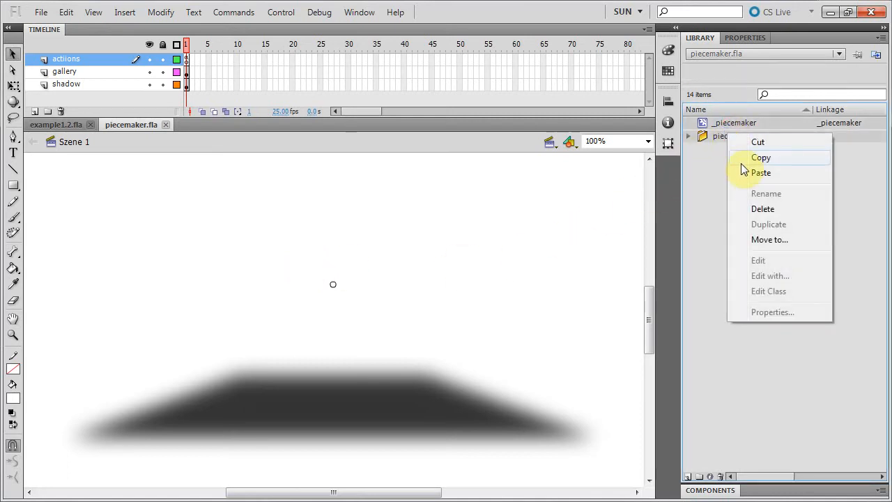
left_click(761, 159)
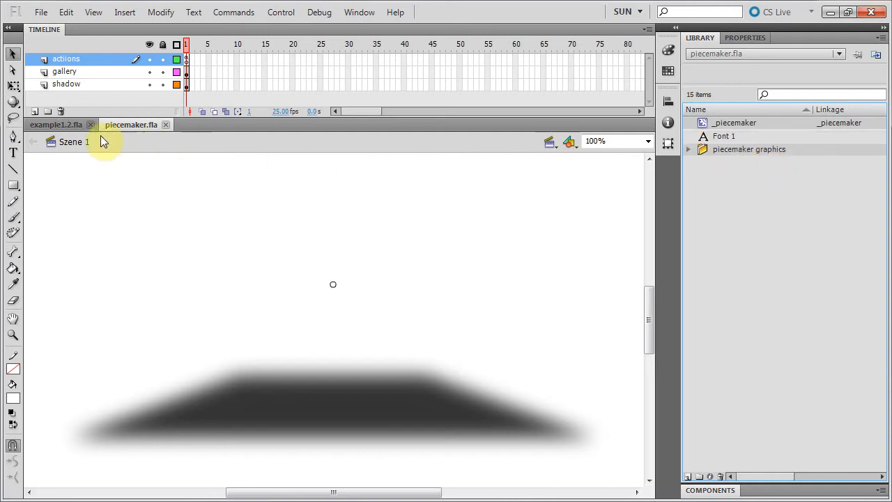
left_click(60, 124)
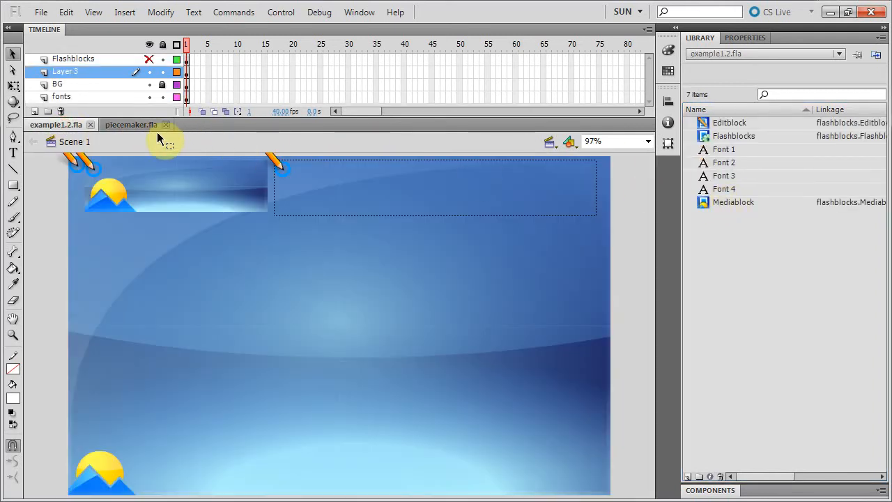
right_click(728, 237)
left_click(762, 121)
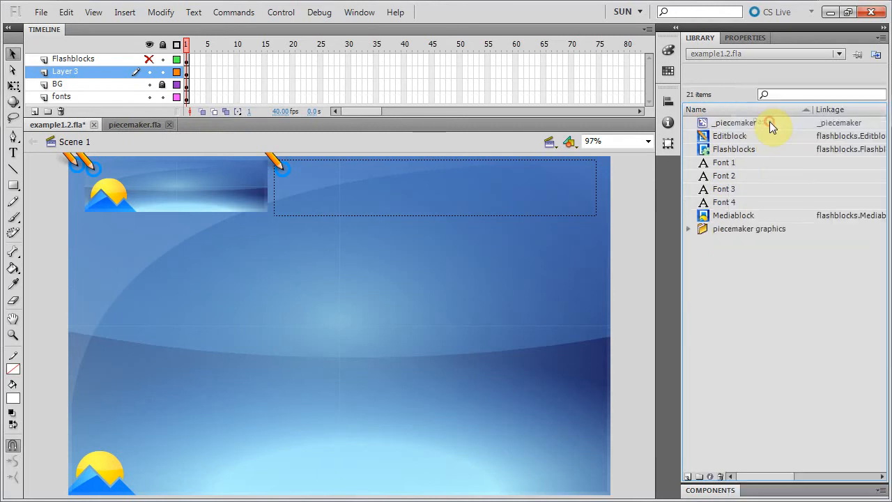
Rename Font 1 in the piecemaker.fla library as "piecemaker font"
left_click(154, 131)
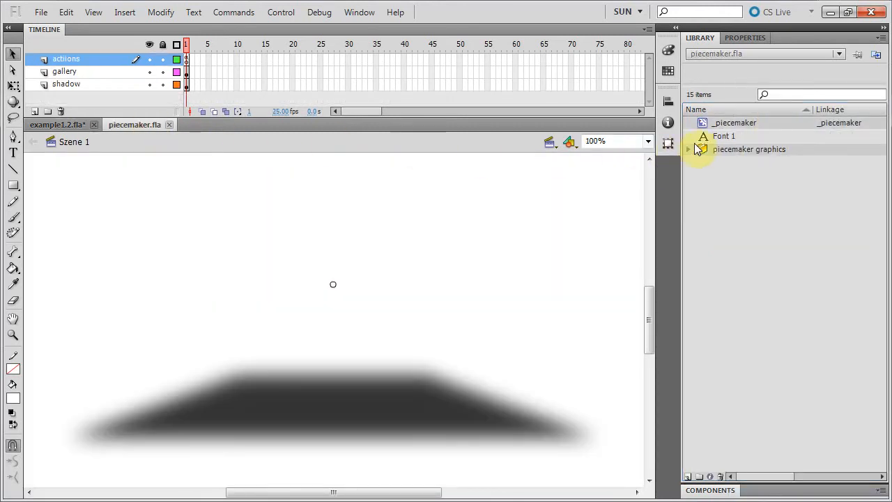
left_click(712, 139)
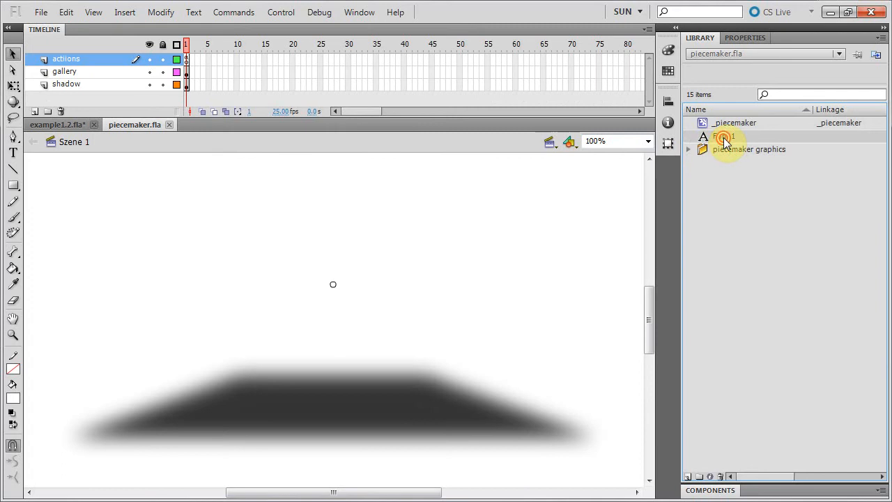
double_click(723, 138)
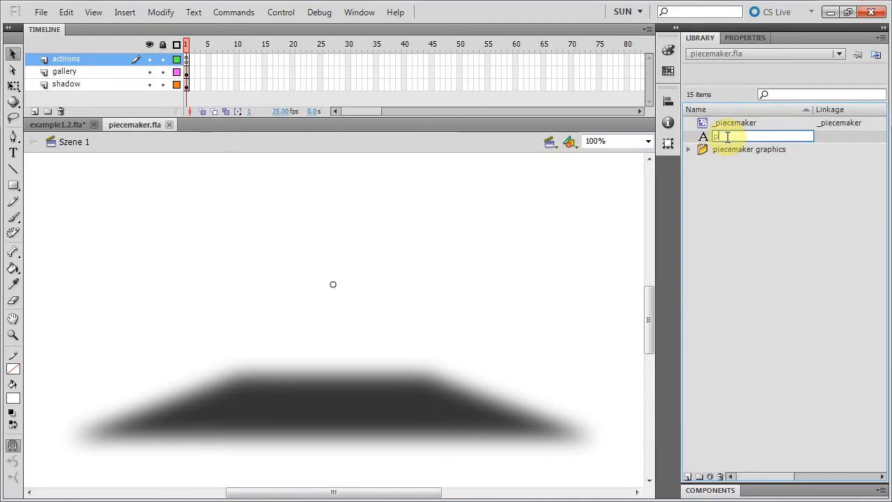
type("piecemaker f")
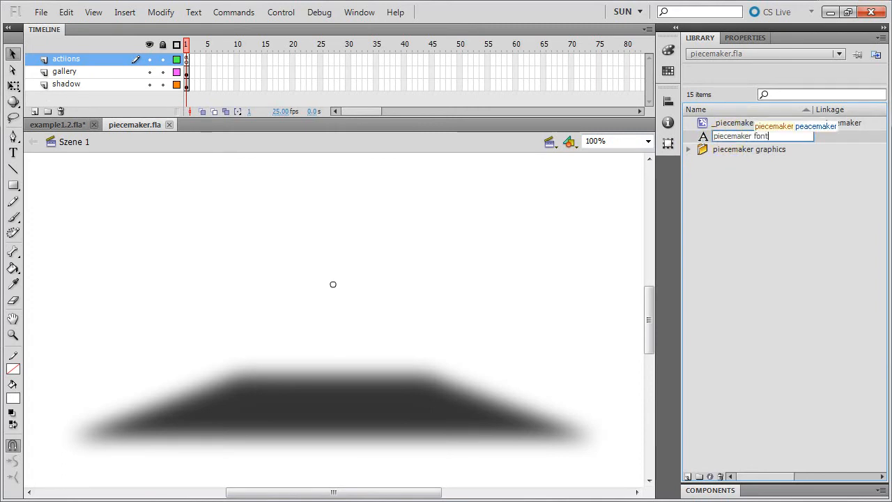
type("ont")
left_click(728, 140)
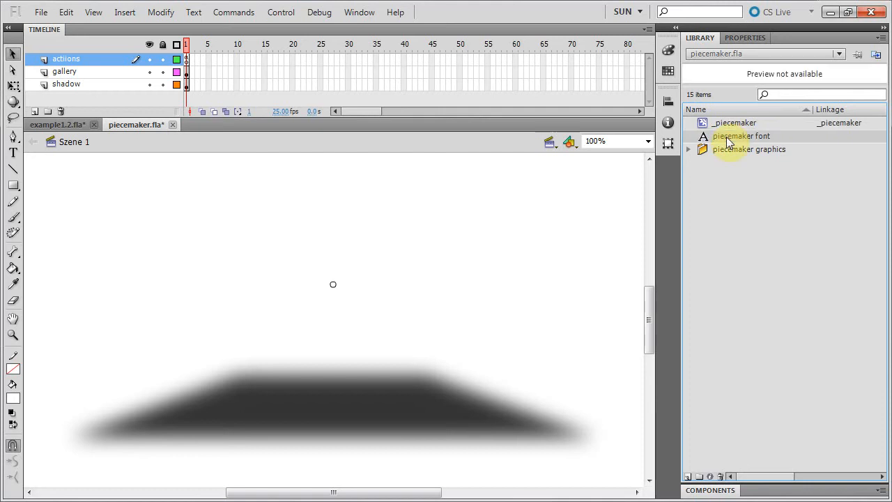
Copy the piecemaker font from the piecemaker.fla library into the example1.2.fla library
right_click(725, 141)
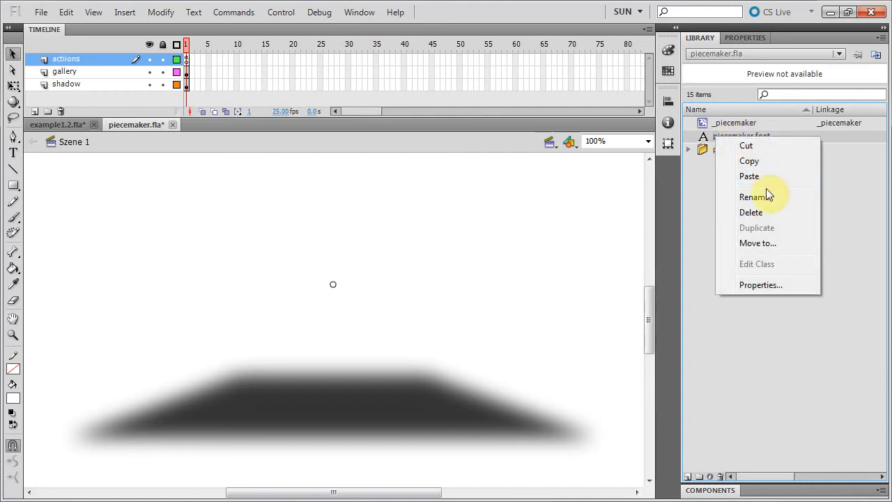
left_click(759, 159)
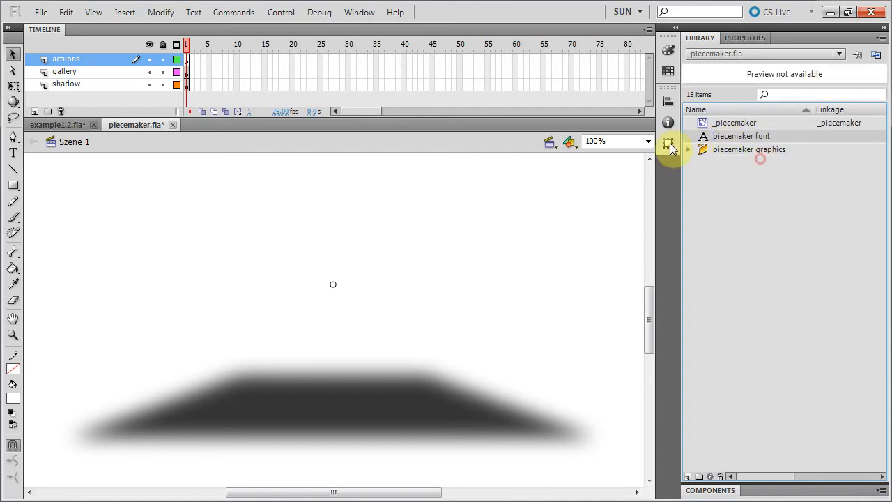
left_click(70, 125)
right_click(711, 251)
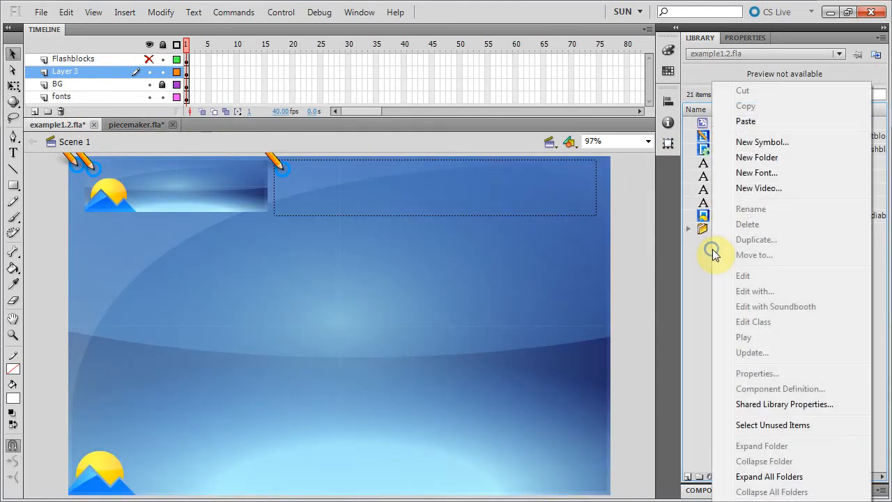
left_click(750, 120)
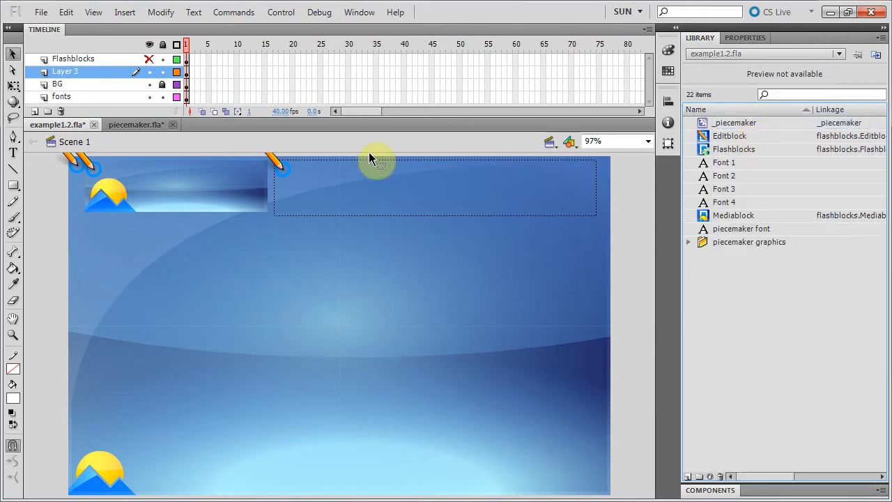
Copy the first frames of the actions, gallery and shadow layers in piecemaker.fla
left_click(136, 124)
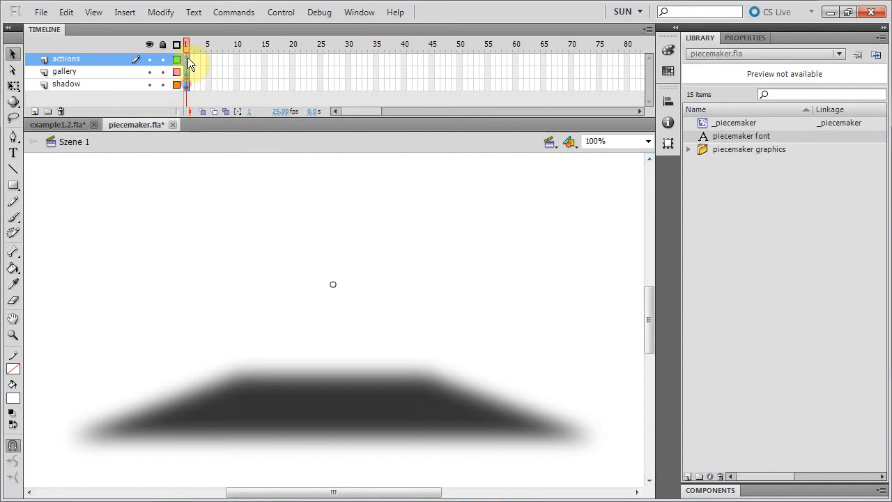
left_click(187, 83)
right_click(189, 58)
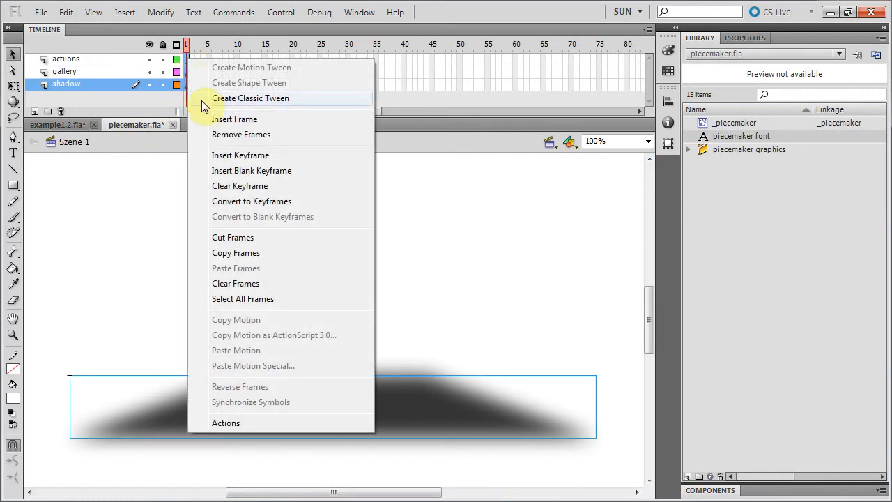
left_click(236, 252)
Enlarge the timeline in example1.2.fla and add a layer folder named "piecemaker" above Layer 3
left_click(70, 125)
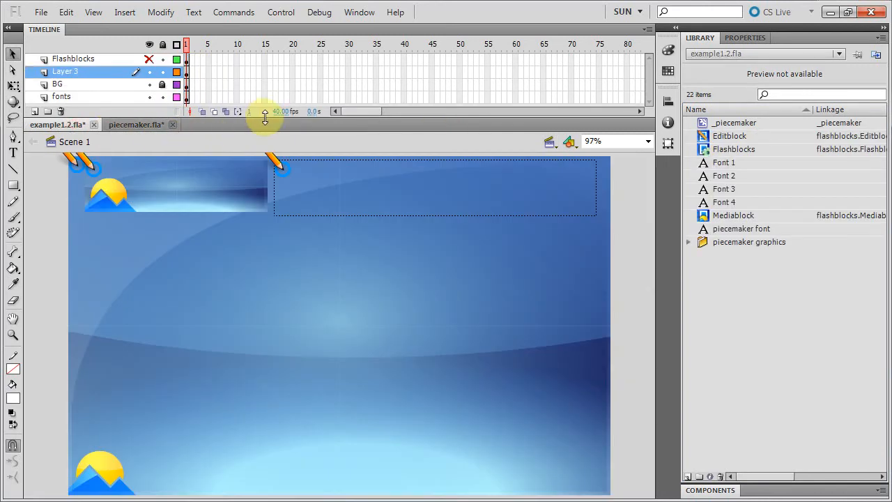
left_click_drag(265, 117, 259, 180)
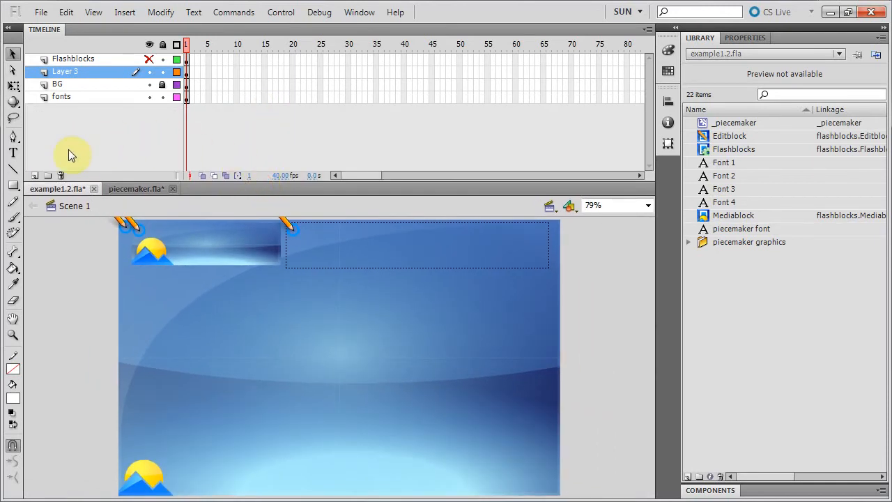
left_click(47, 177)
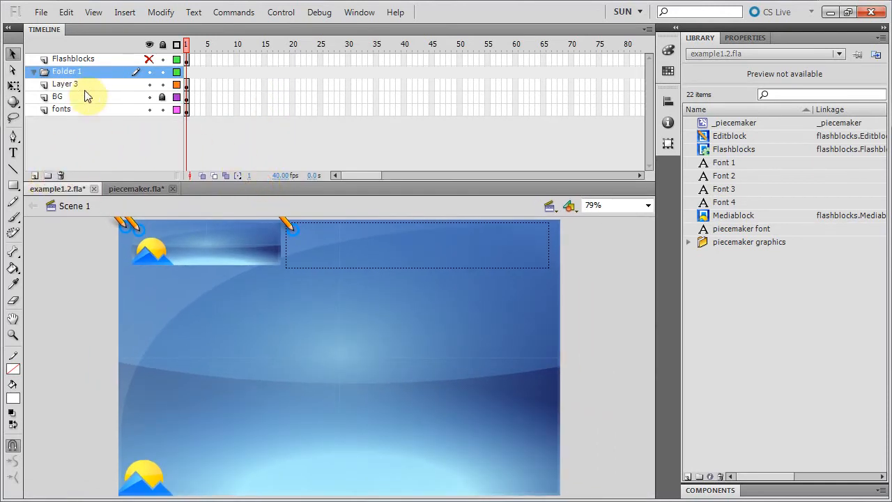
double_click(75, 72)
type("piecemaker")
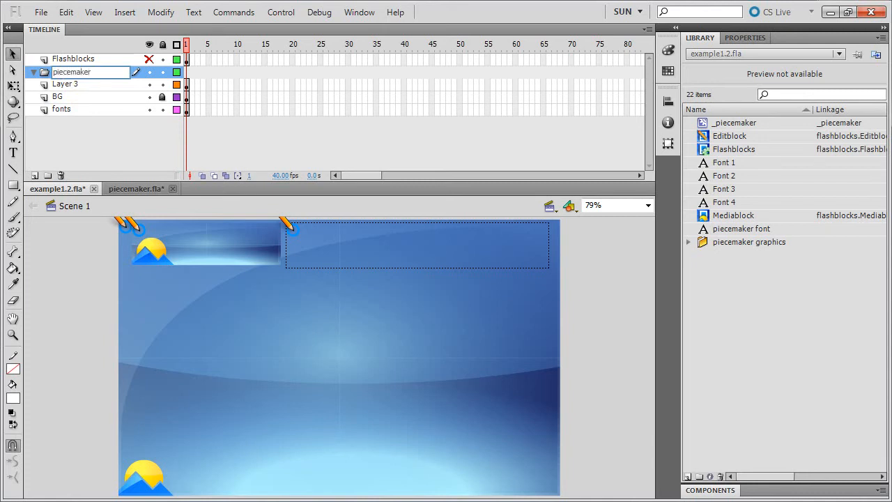
key("Return")
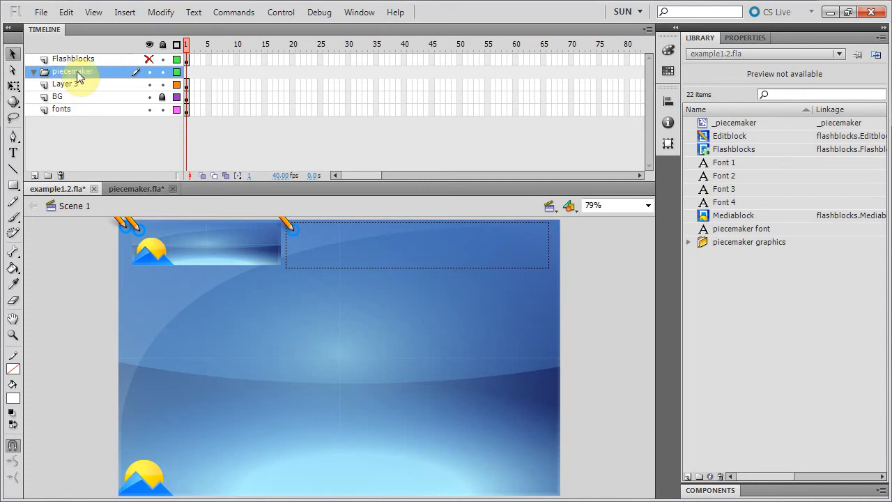
Add a new layer inside the piecemaker folder and paste the copied frames into its first frame
left_click(34, 175)
left_click_drag(70, 71, 69, 90)
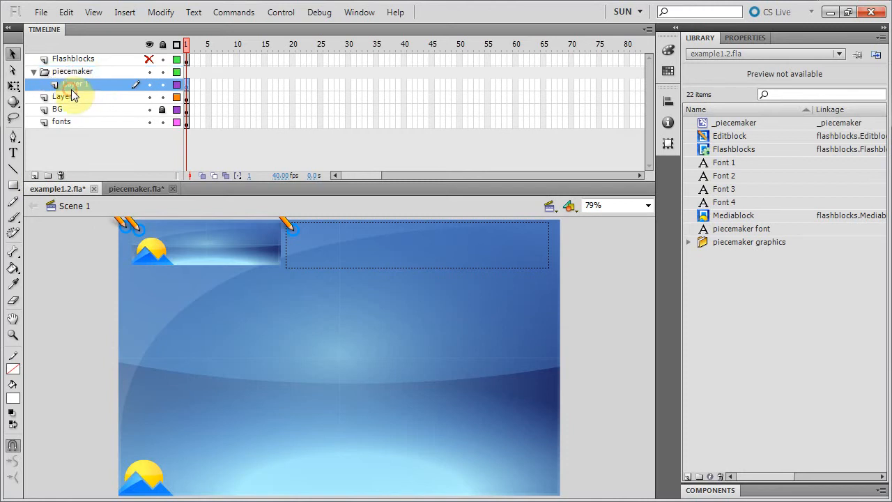
right_click(188, 82)
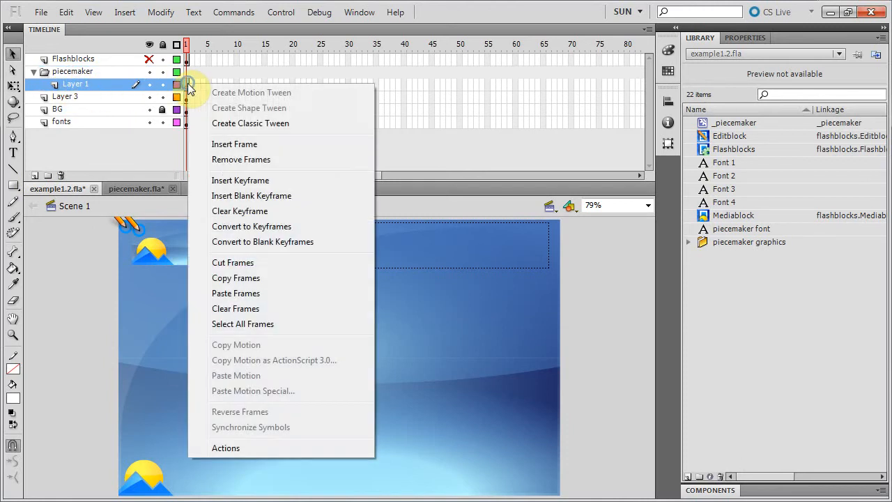
left_click(242, 293)
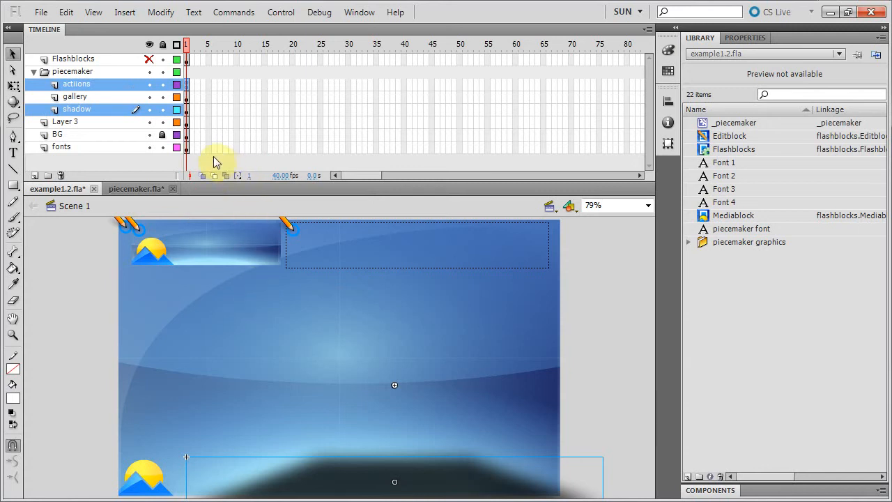
Move the pasted gallery and shadow left and up to centre them horizontally, with the shadow along the stage's lower edge
left_click(184, 108)
key("shift+Left")
key("shift+Left")
key("shift+Left")
key("shift+Left")
key("shift+Left")
key("shift+Left")
key("shift+Left")
key("shift+Left")
key("shift+Left")
key("shift+Left")
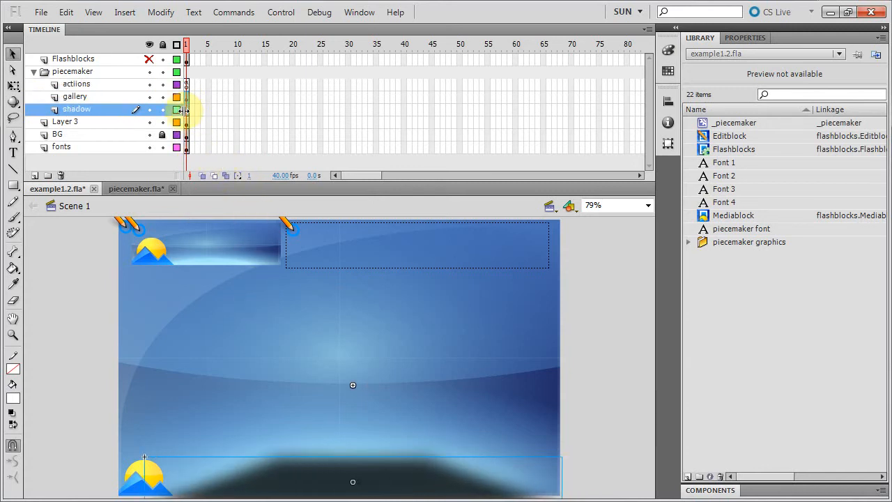
key("shift+Up")
key("shift+Up")
key("shift+Up")
key("shift+Up")
key("shift+Up")
key("shift+Down")
key("shift+Down")
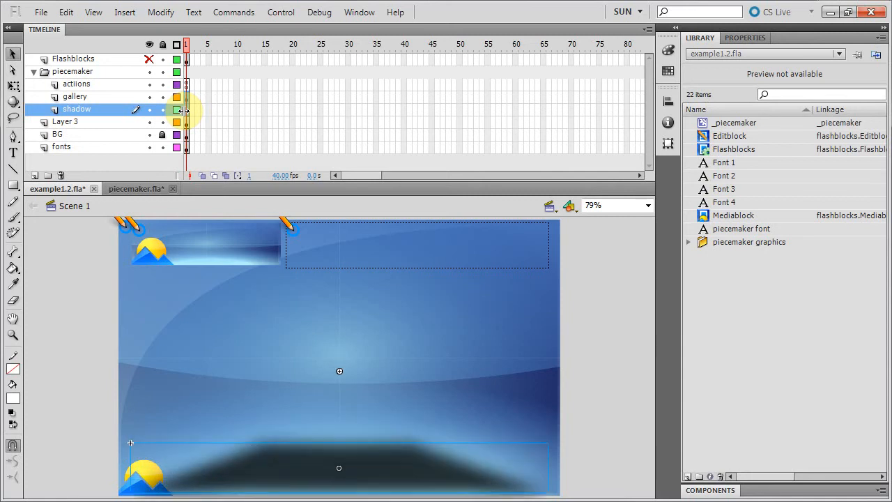
Publish example1.2.fla and load the example1 page in the web browser
key("shift+F12")
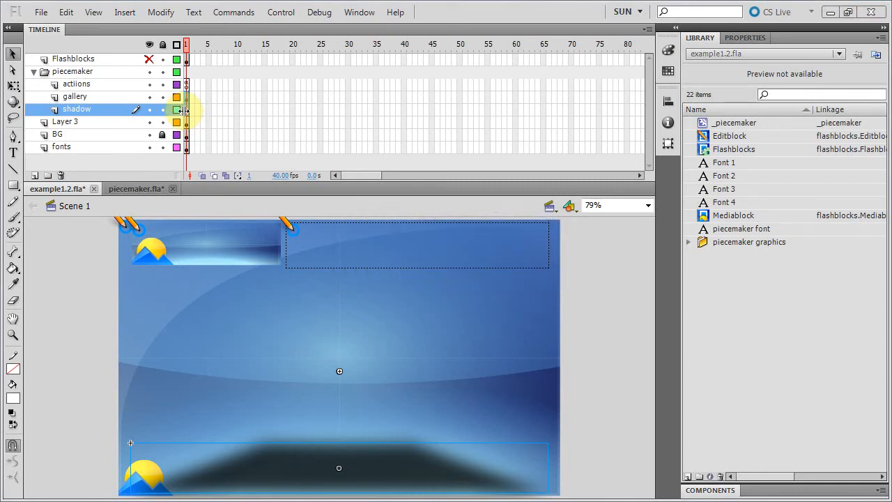
key("alt+Tab")
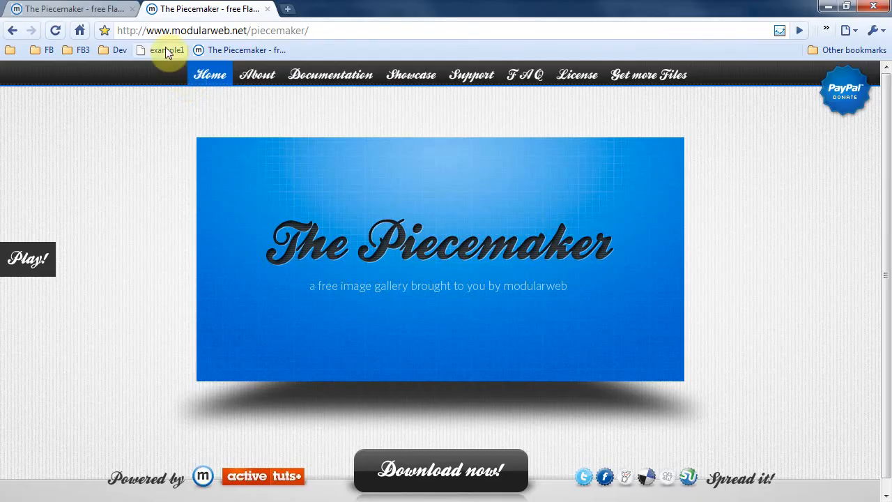
left_click(163, 52)
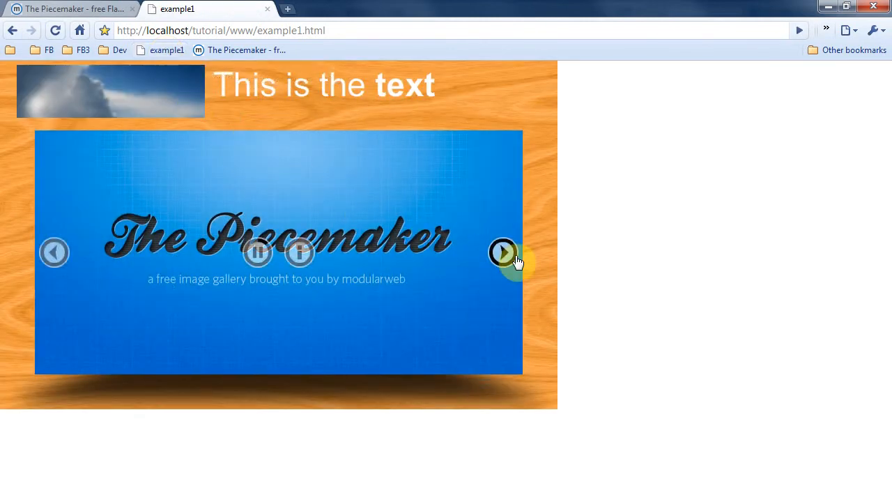
Test the embedded Piecemaker gallery by advancing to the next slide, then opening and closing its description text
left_click(503, 255)
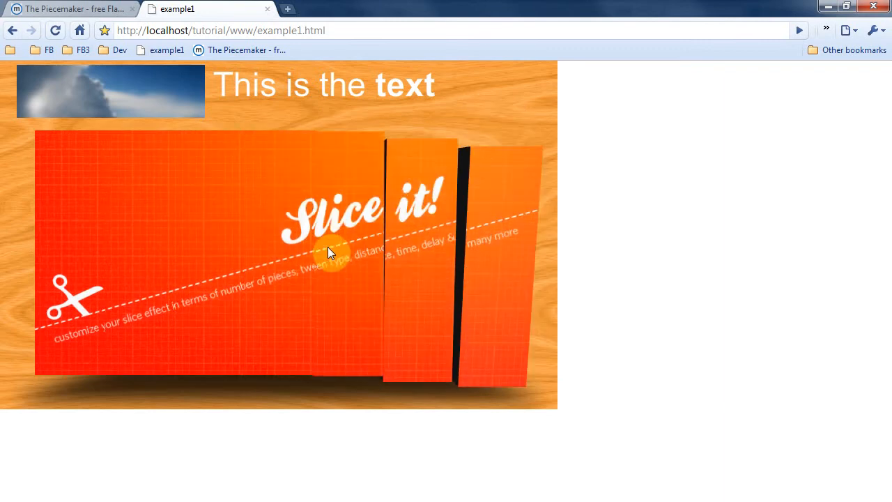
left_click(304, 252)
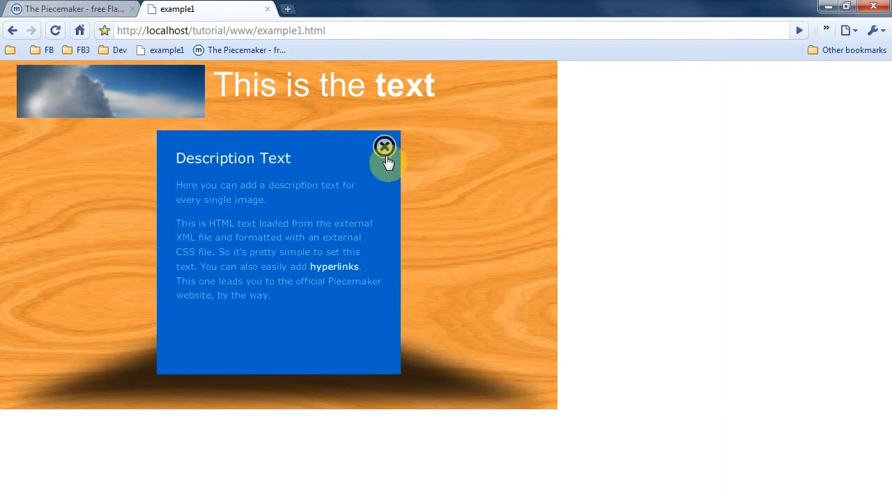
left_click(388, 148)
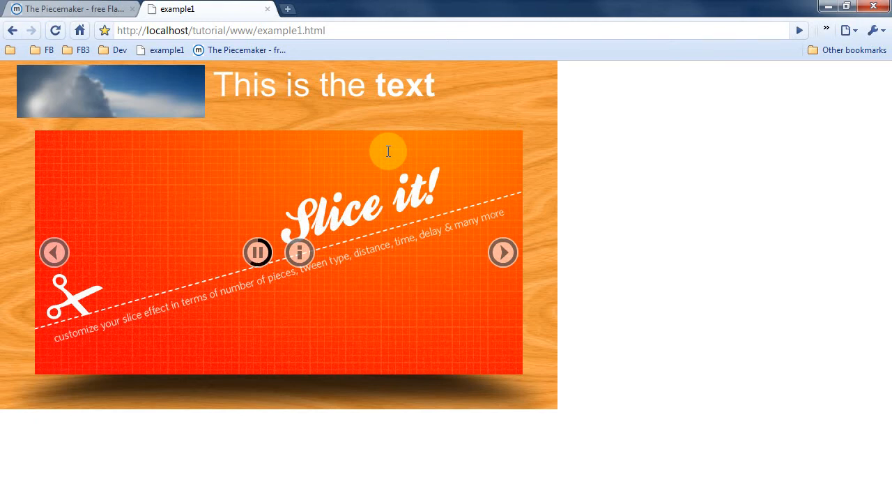
Switch to Flash and place an Editblock component from the library onto the gallery's registration point
key("alt+Tab")
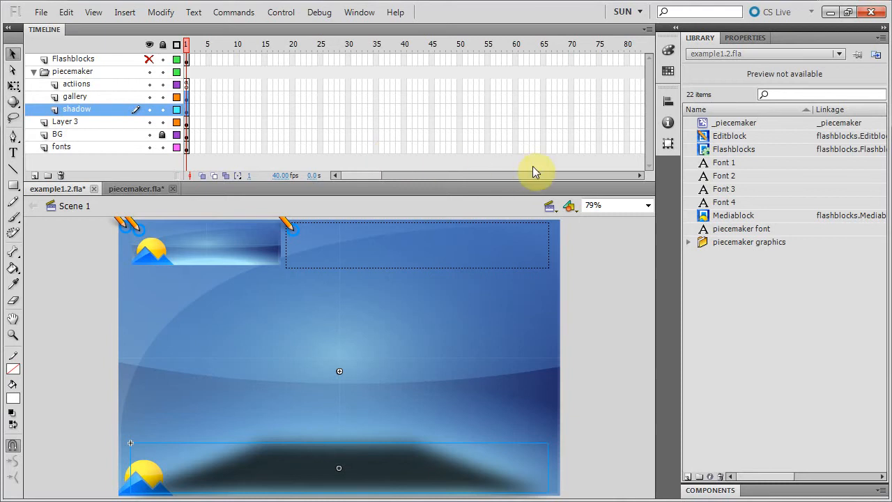
left_click(707, 138)
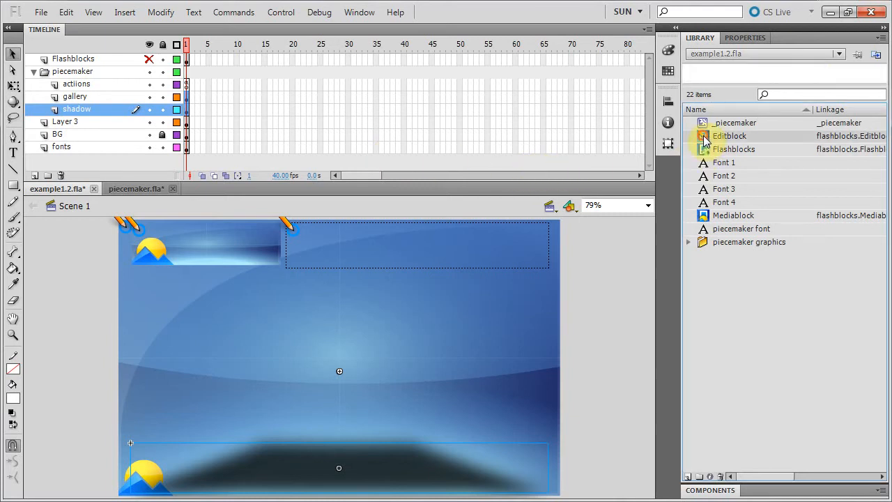
mouse_move(707, 138)
left_mouse_down()
mouse_move(643, 155)
mouse_move(340, 375)
left_mouse_up()
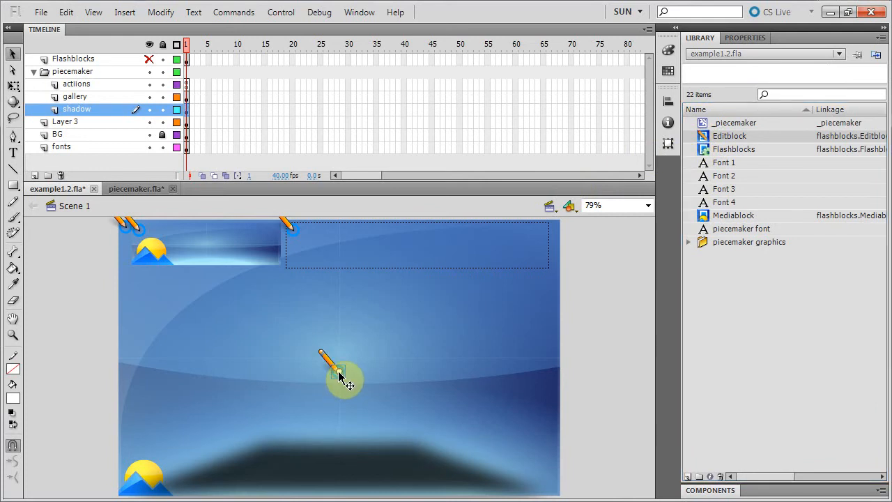
left_click(745, 39)
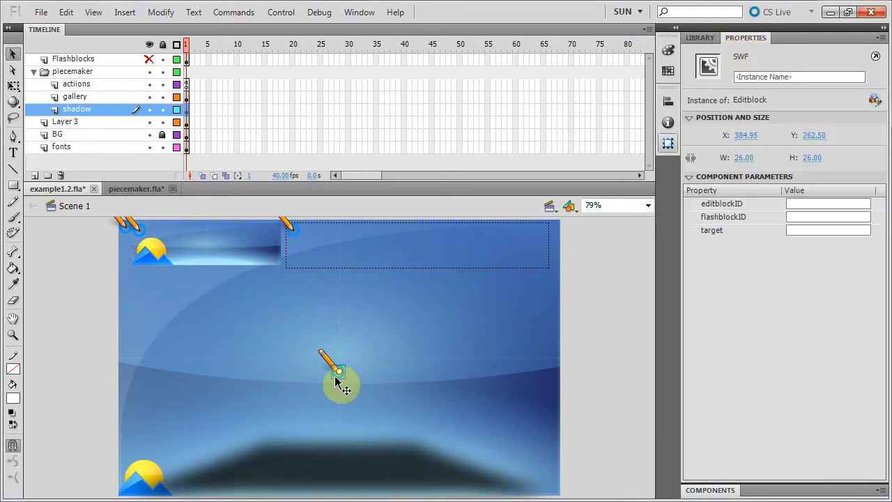
Move the Editblock left to about X 298, clear of the gallery's registration point
key("shift+Left")
key("shift+Left")
key("shift+Left")
key("shift+Left")
key("shift+Left")
key("shift+Left")
key("shift+Left")
key("shift+Left")
key("shift+Left")
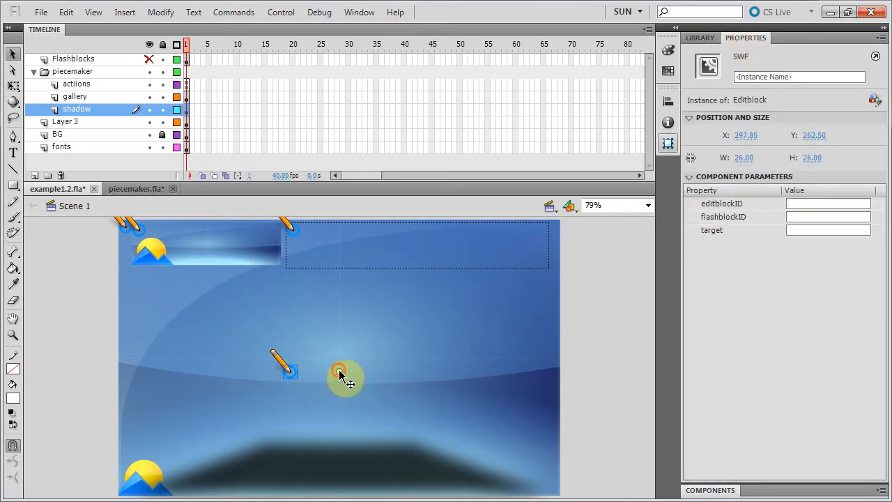
Copy the gallery's instance name, piecemaker, into the new Editblock's target parameter
left_click(339, 372)
left_click(751, 56)
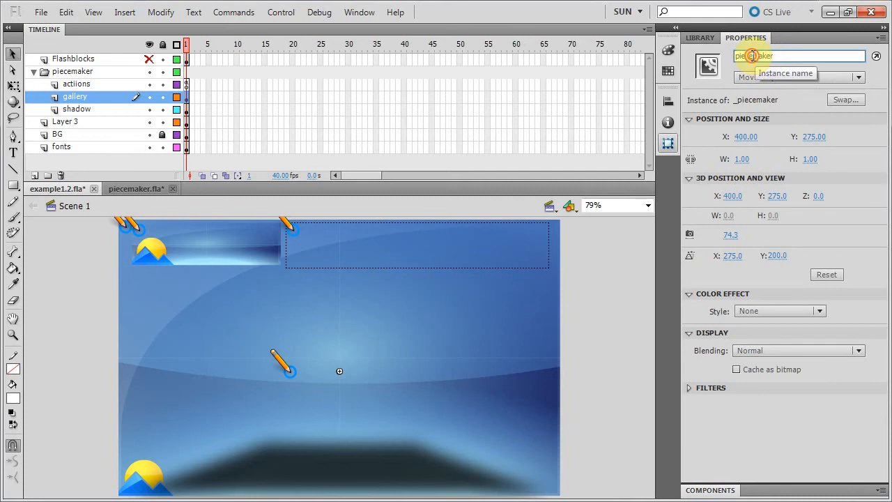
right_click(752, 56)
left_click(752, 101)
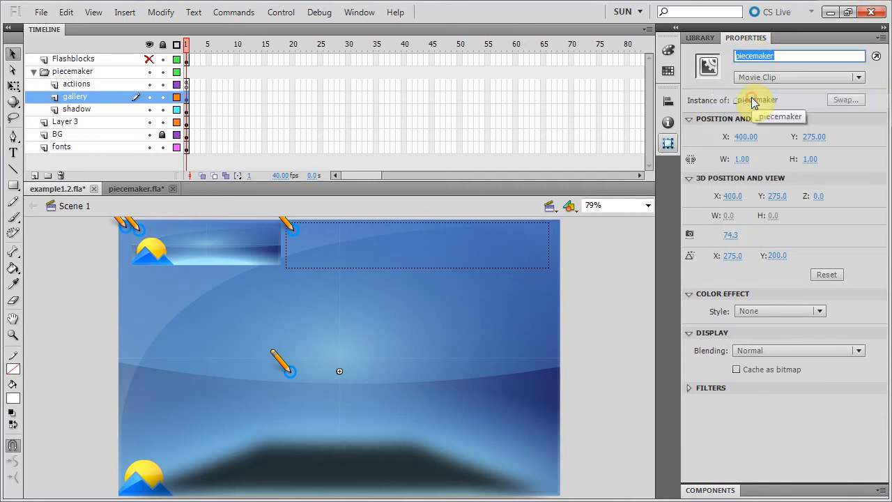
left_click(291, 374)
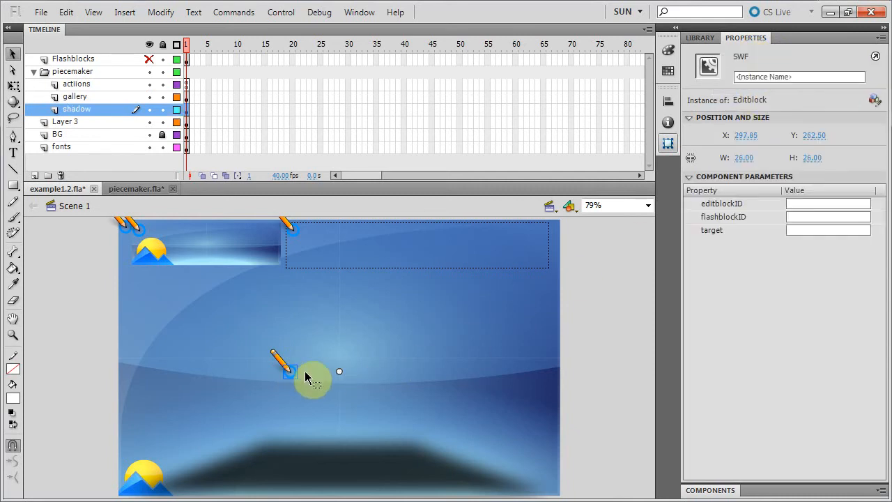
left_click(796, 230)
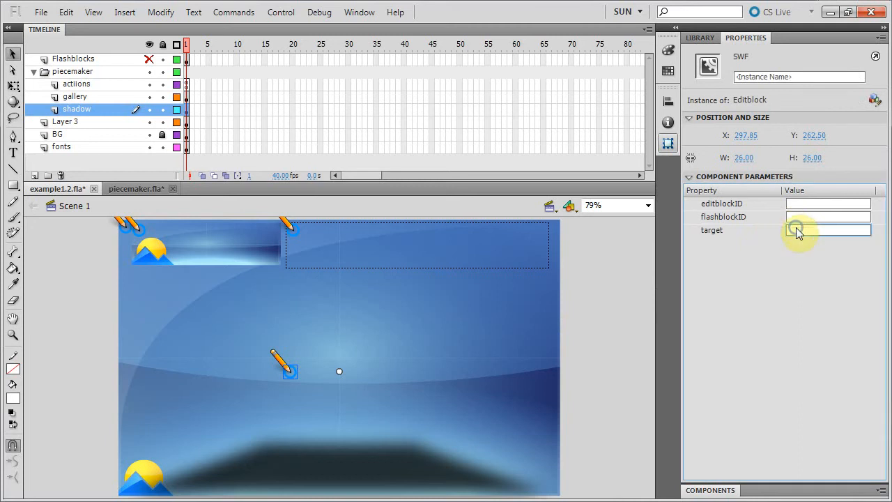
right_click(798, 232)
left_click(769, 289)
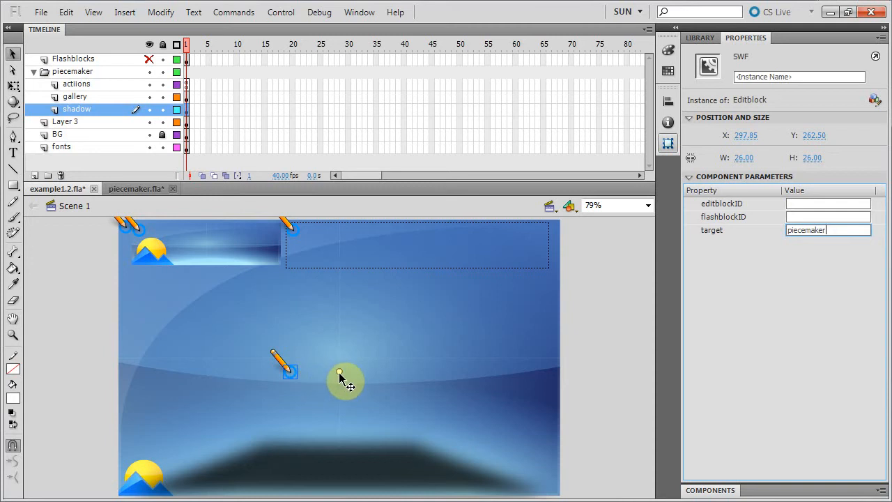
Save and publish example1.2.fla, then switch to the browser and reload the example1 page
key("ctrl+s")
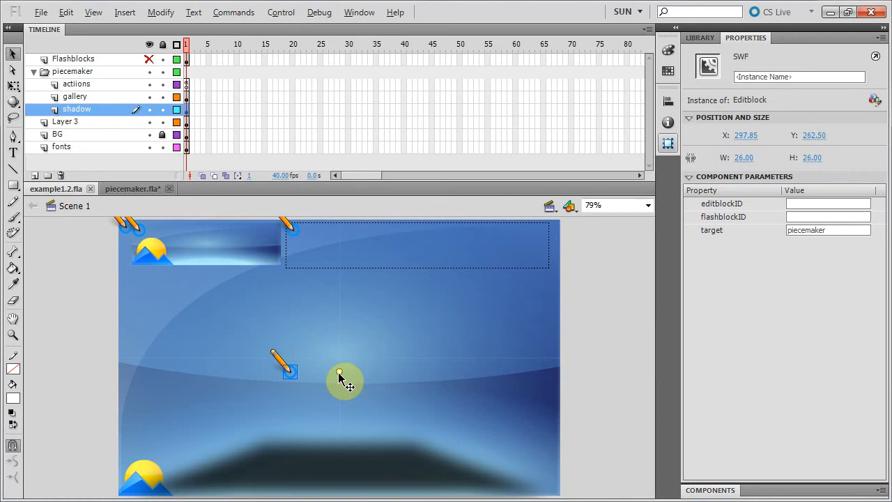
key("shift+F12")
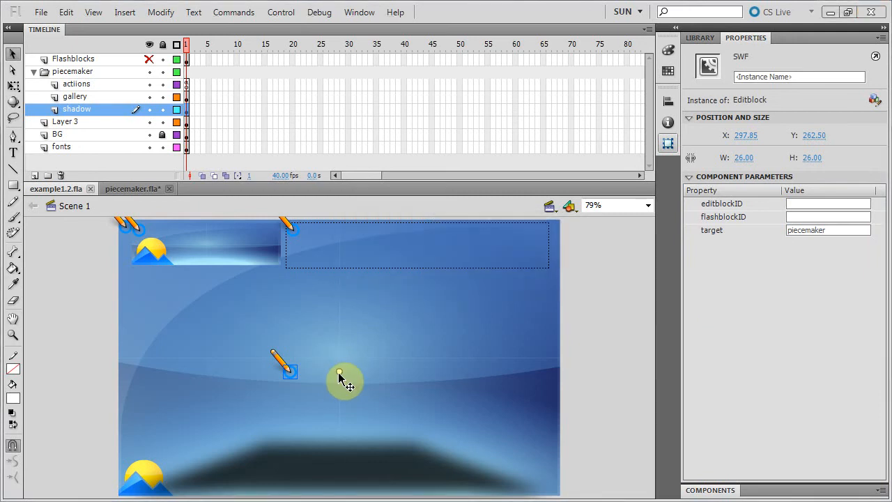
key("alt+Tab")
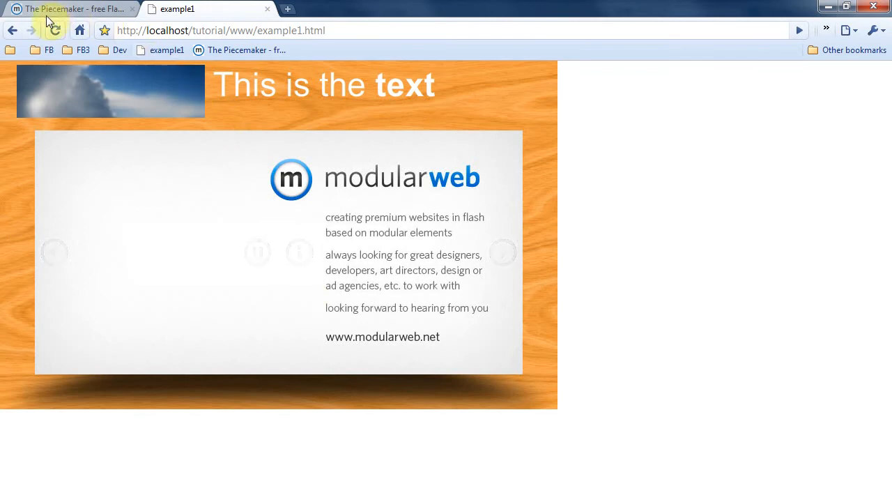
left_click(58, 31)
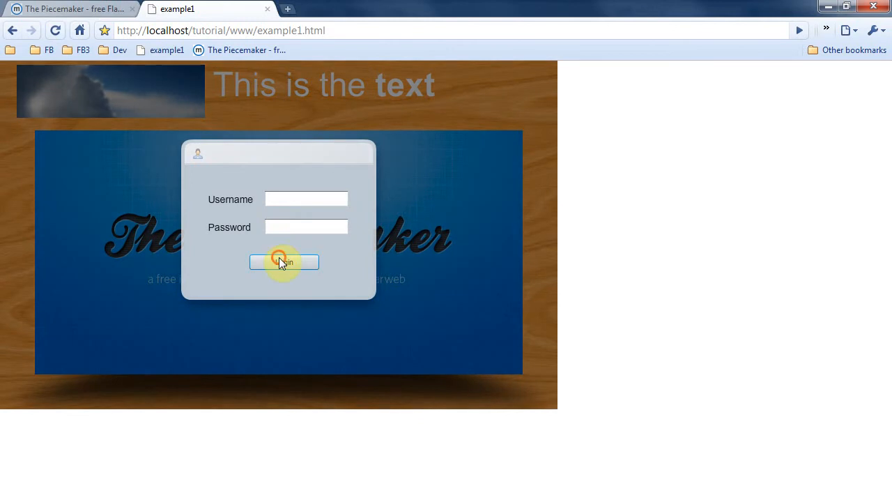
Log in to the page editor with blank credentials and open the _piecemaker block's properties at its Xml source
left_click(279, 259)
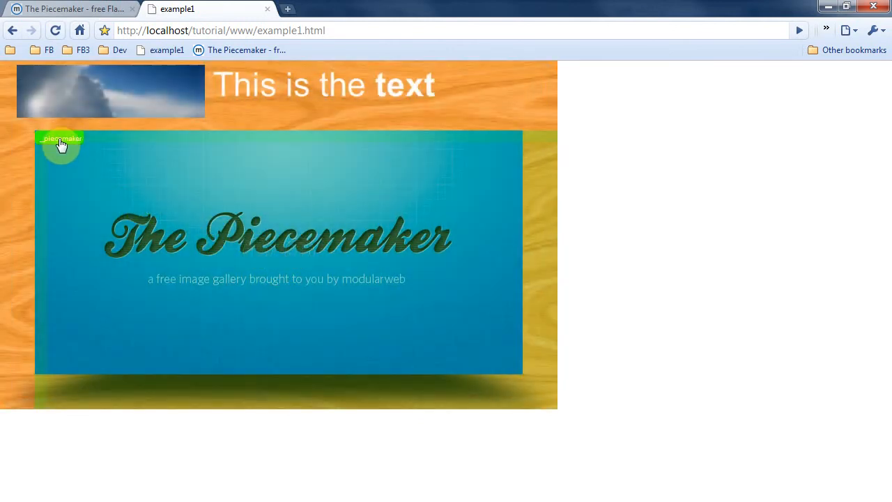
left_click(61, 142)
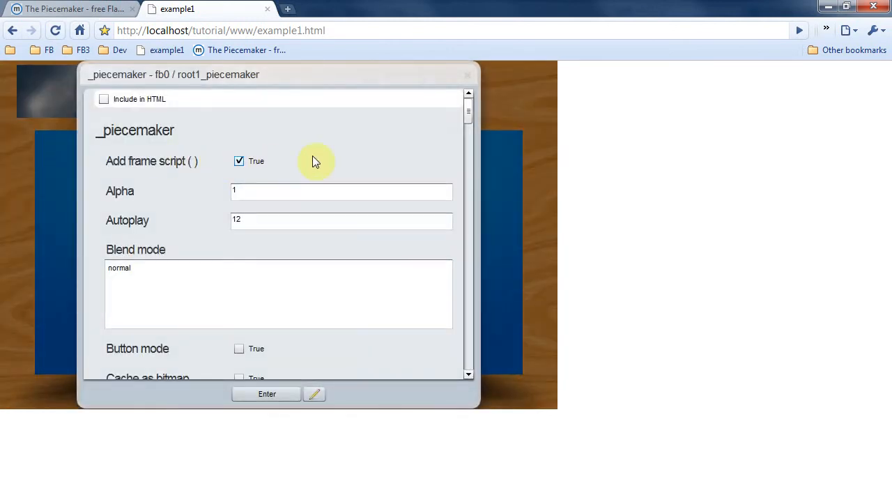
left_click_drag(462, 113, 467, 364)
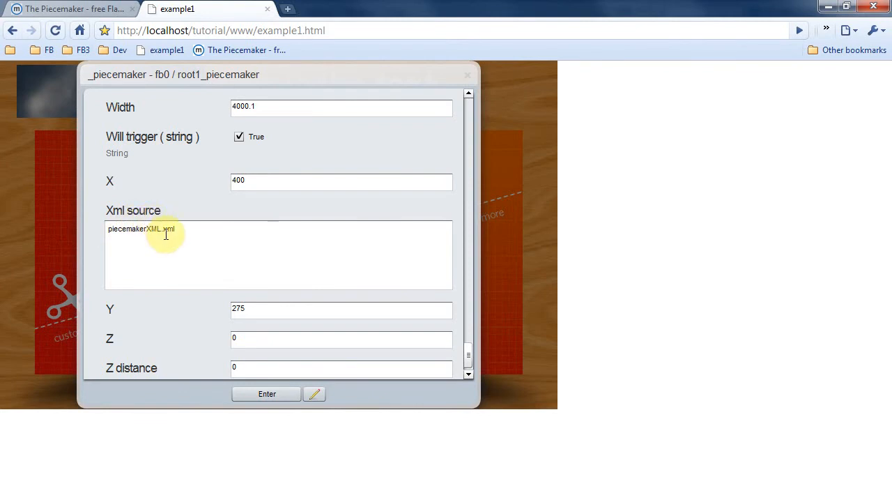
Configure the _piecemaker editor to expose only xmlSource from the p group, with type XMLEditor, and save and apply it
left_click(314, 394)
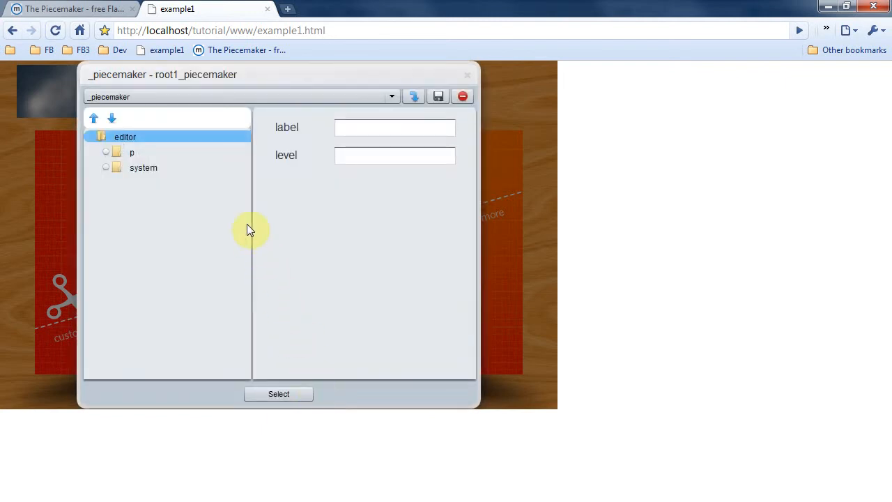
left_click(117, 153)
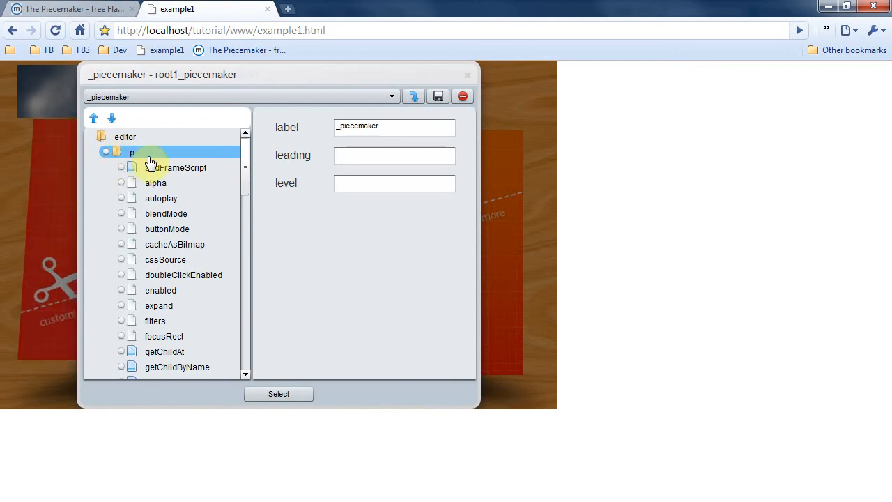
left_click_drag(242, 160, 249, 345)
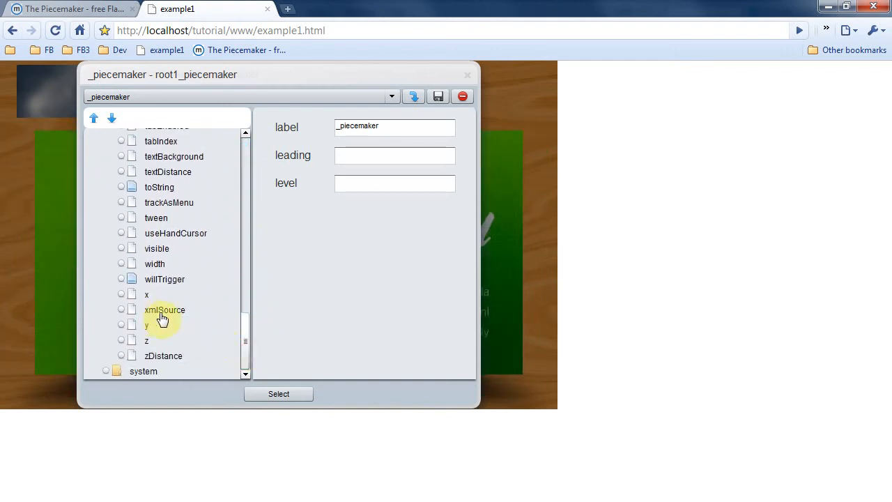
left_click(127, 311)
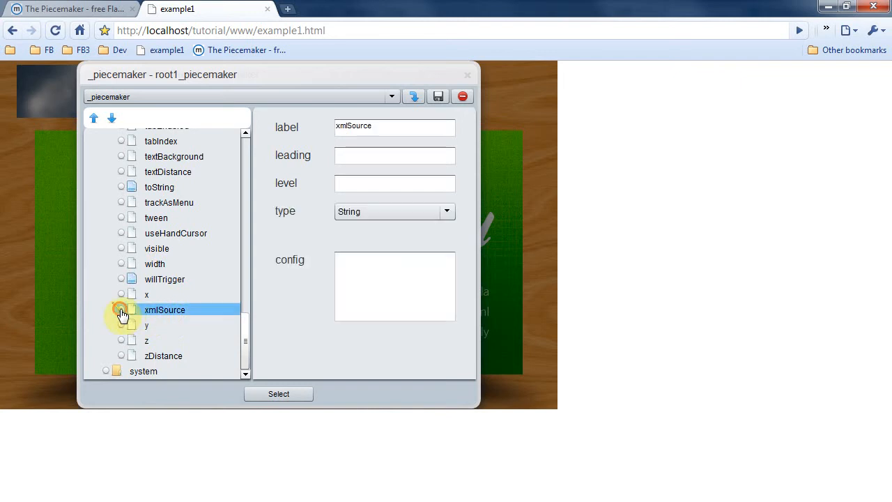
left_click(448, 211)
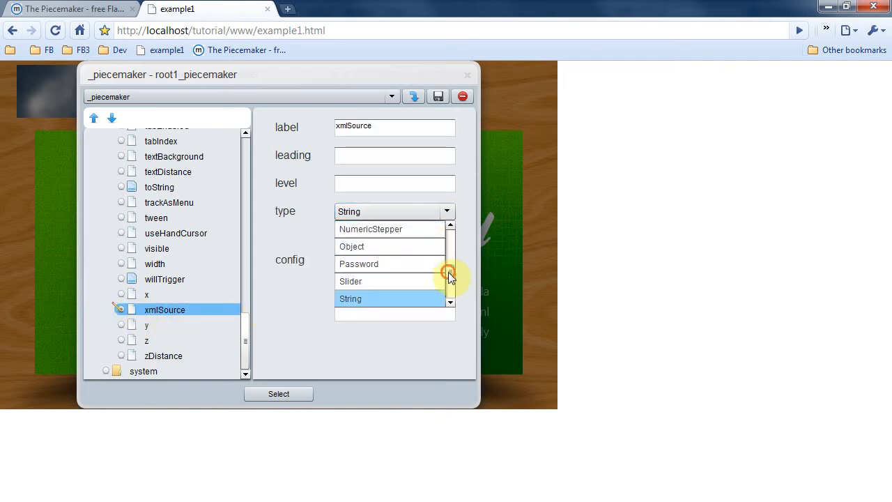
left_click_drag(448, 276, 450, 298)
left_click(416, 301)
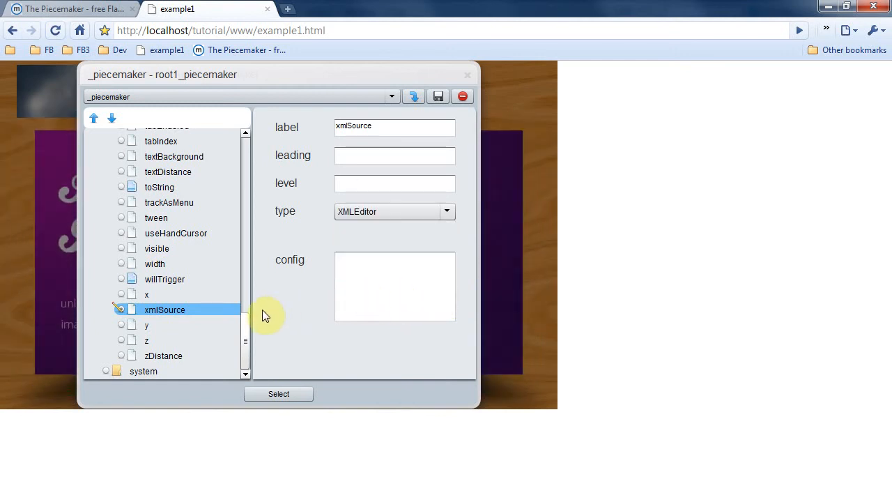
left_click(438, 97)
left_click(281, 394)
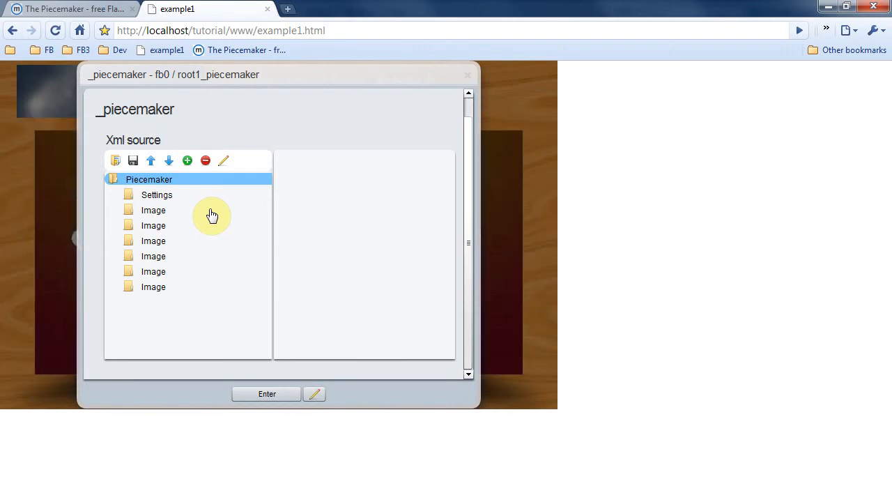
Label both the editor root and its p group "Gallery", then save and apply the editor configuration
left_click(317, 393)
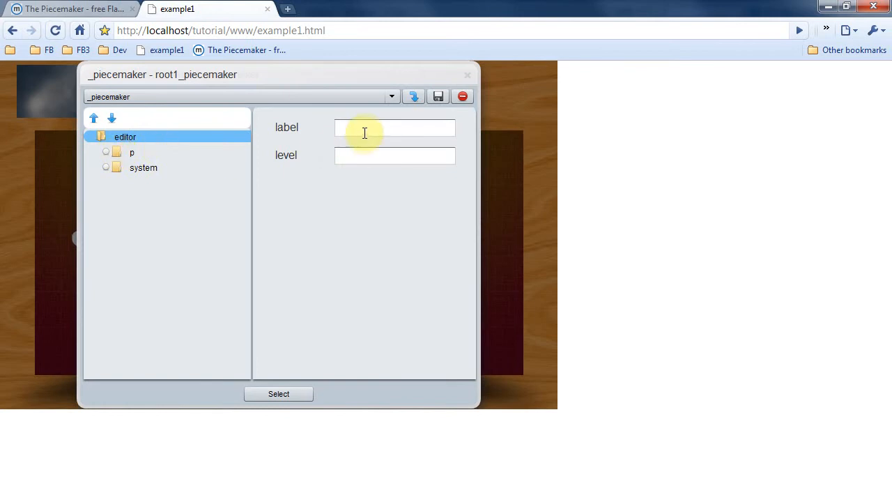
left_click(364, 133)
type("Gallery")
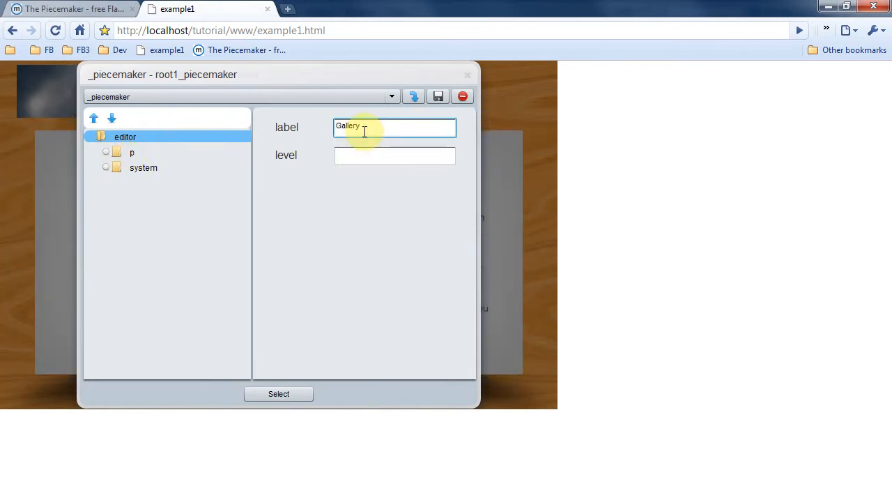
left_click(119, 154)
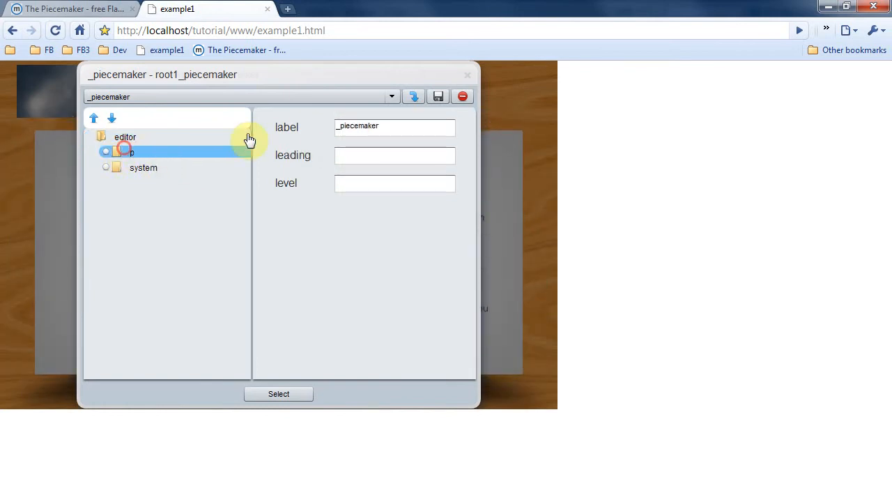
double_click(410, 126)
type("Gallery")
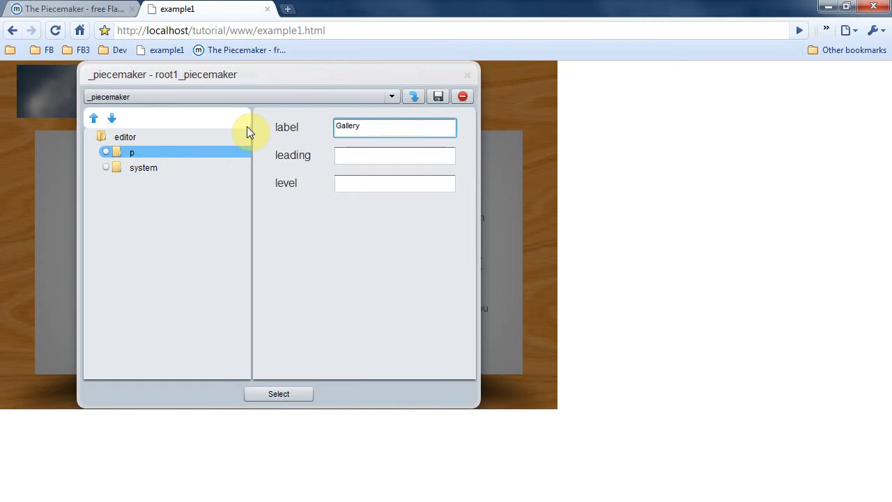
left_click(438, 96)
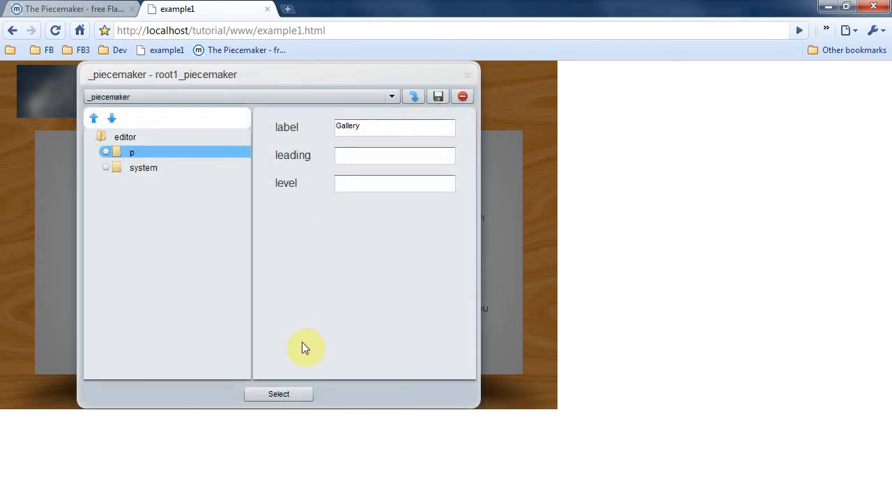
left_click(279, 394)
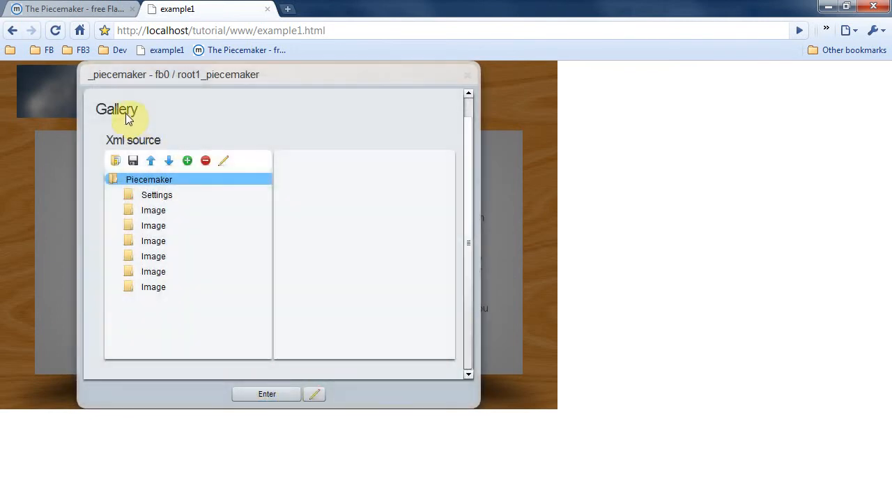
Set segments to 12 in the gallery XML's Settings, apply the change and save the page data
double_click(130, 198)
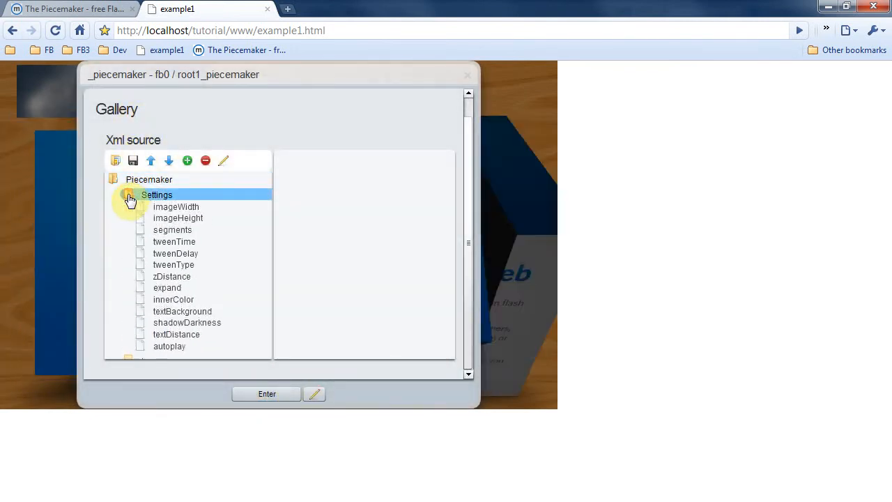
left_click(171, 240)
left_click(370, 171)
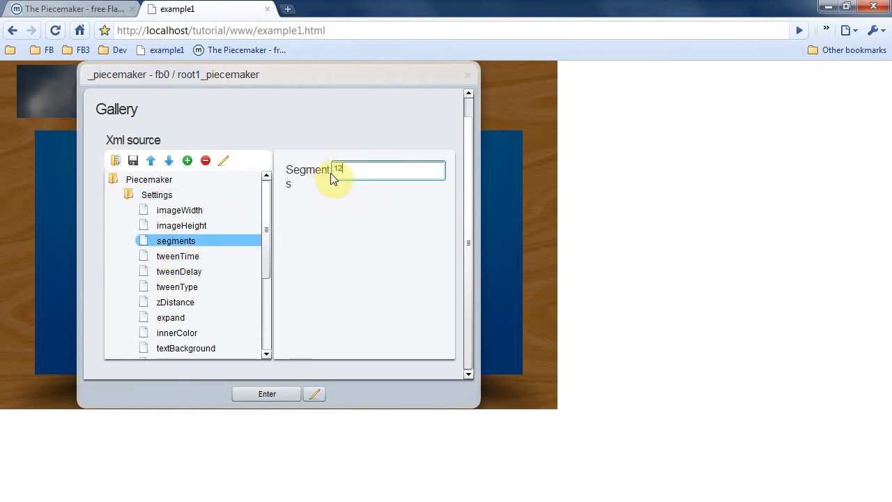
left_click(267, 395)
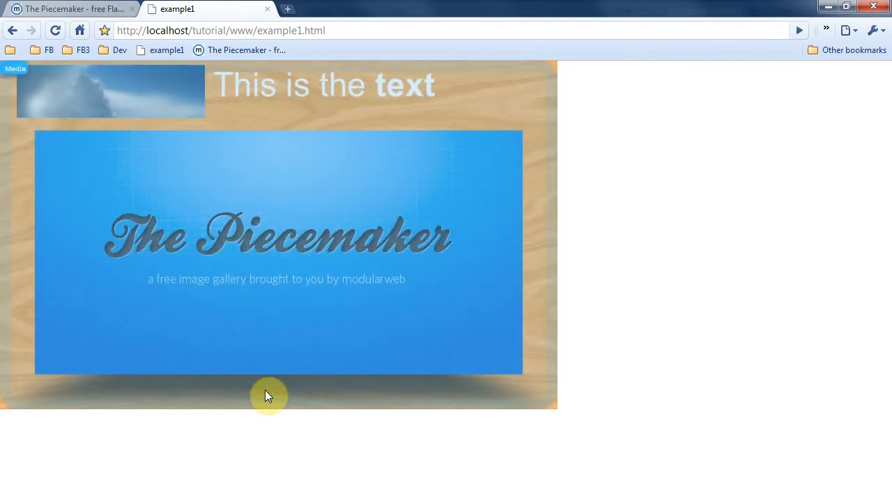
left_click(265, 199)
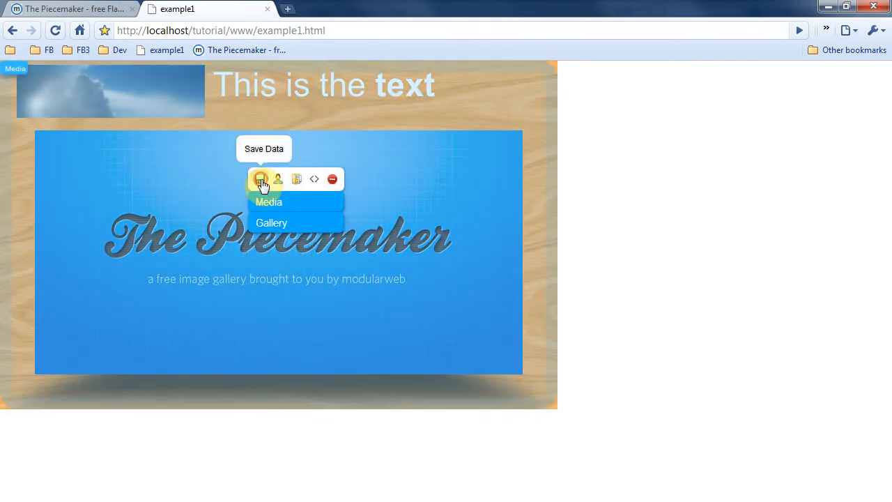
left_click(260, 180)
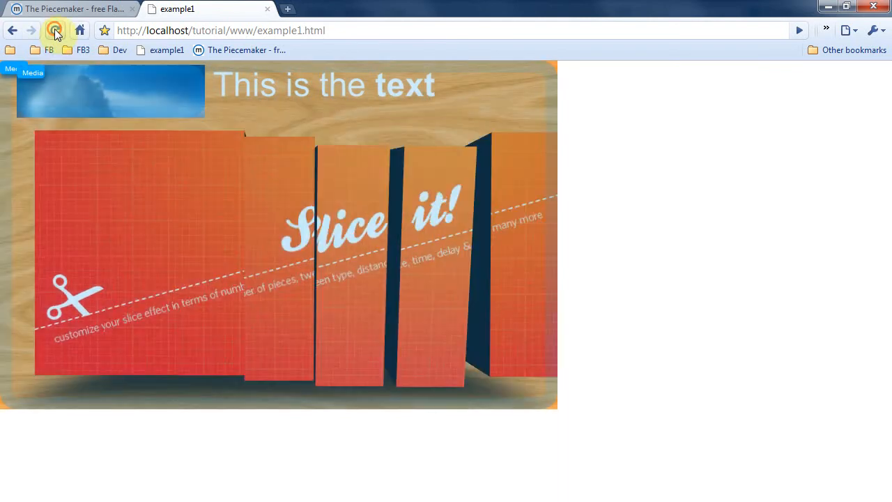
Reload example1, log in with blank credentials, and inspect the Gallery block's Settings and the XML Editor's file list
left_click(55, 30)
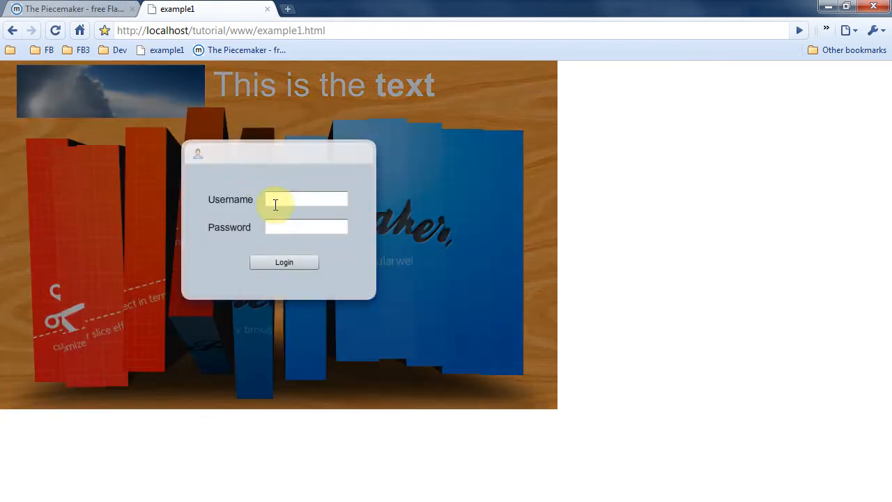
left_click(295, 262)
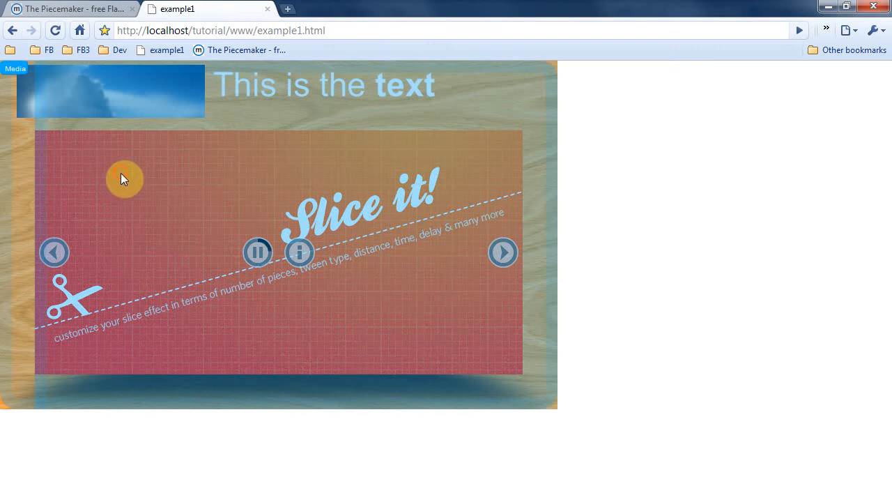
left_click(121, 176)
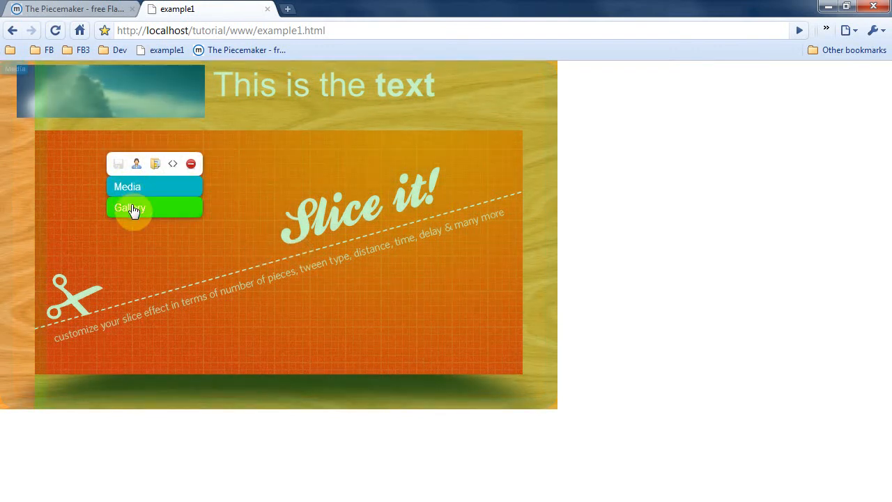
left_click(133, 211)
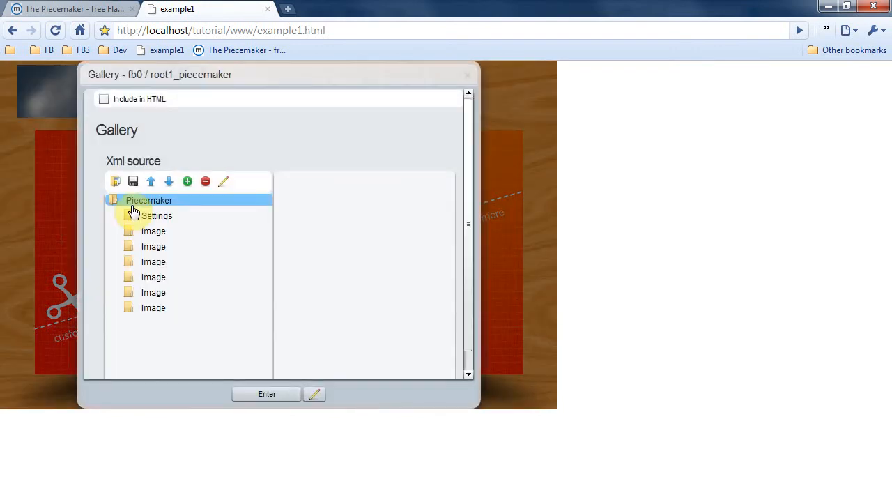
double_click(134, 215)
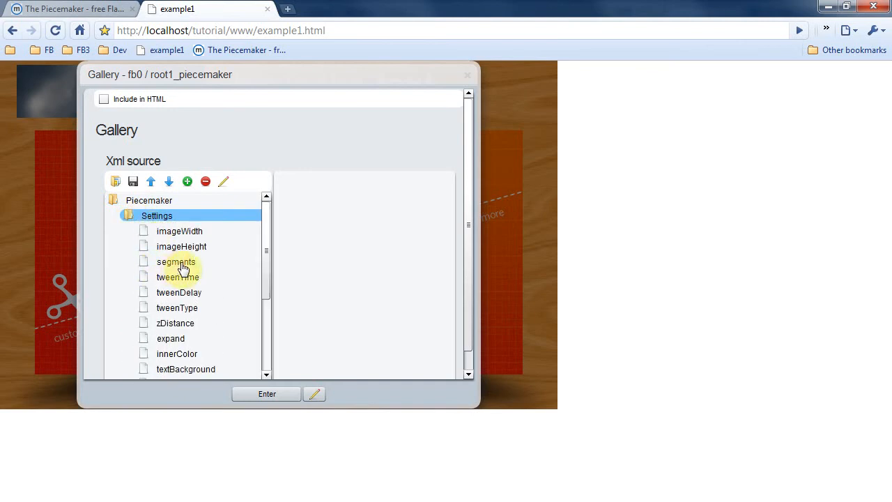
left_click(467, 75)
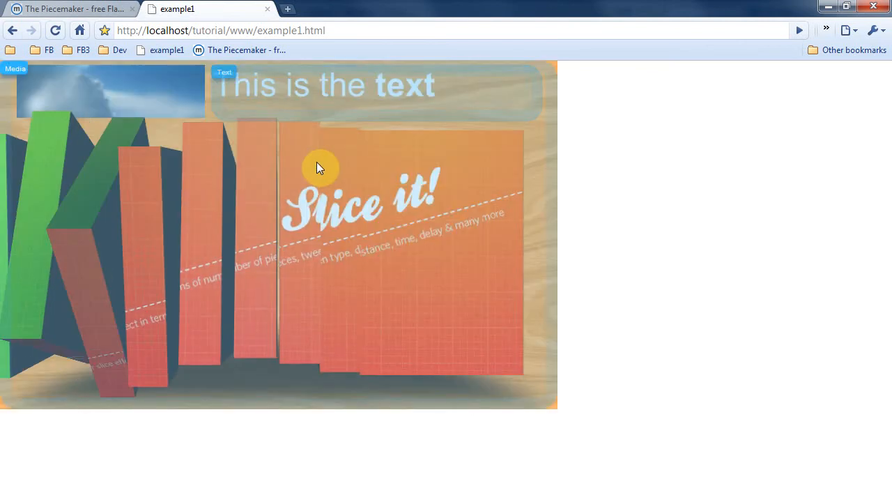
left_click(273, 215)
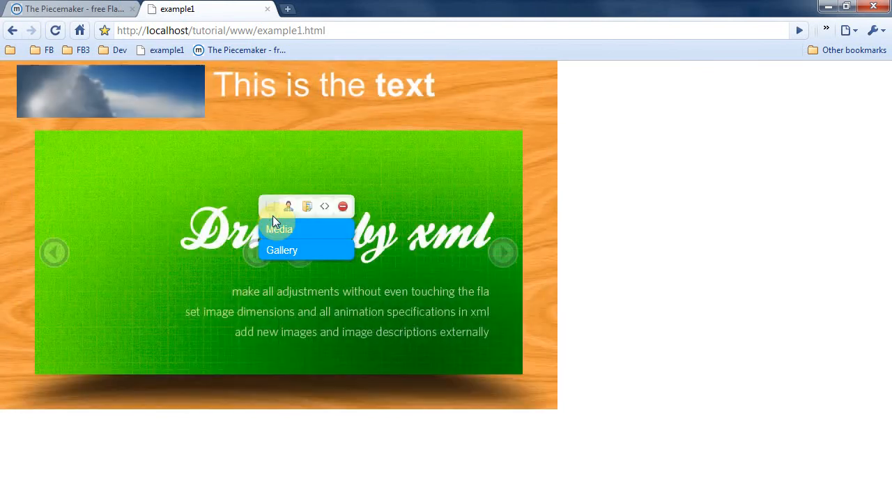
left_click(325, 209)
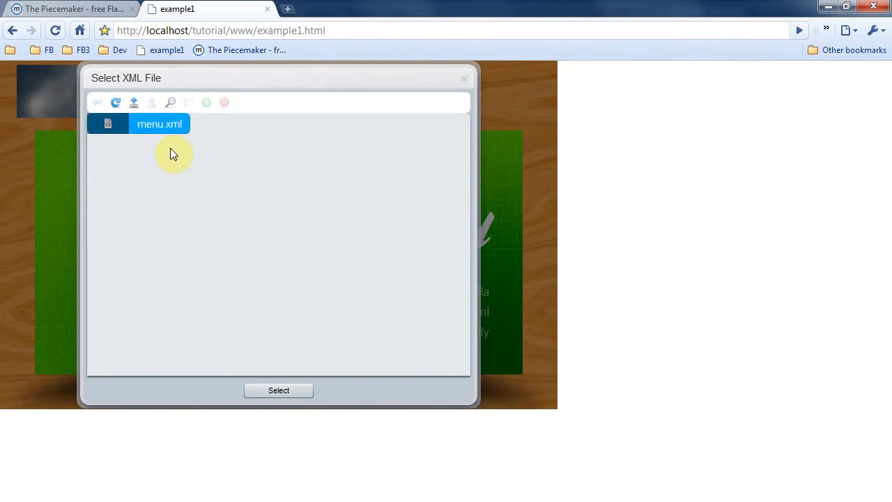
Switch to Windows Explorer, close the piecemaker.zip window, and move piecemakerXML.xml from www into flashblocks3/data/xml
left_click(827, 6)
left_click(827, 10)
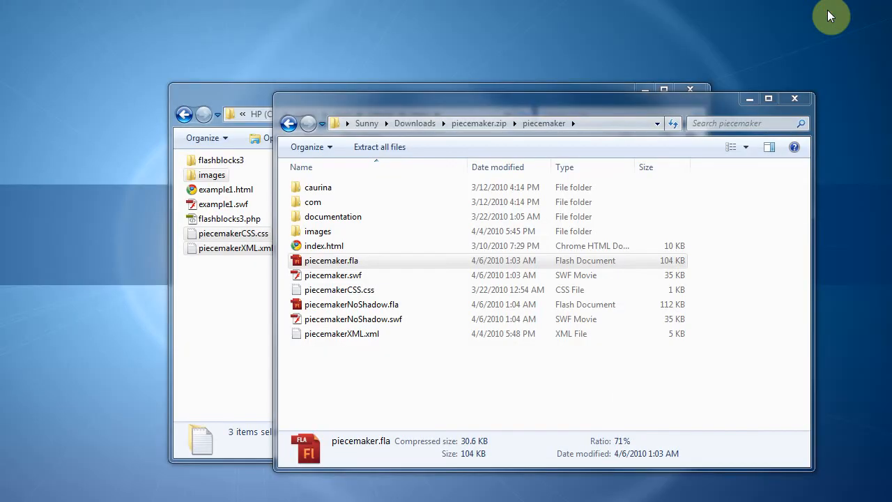
left_click(794, 98)
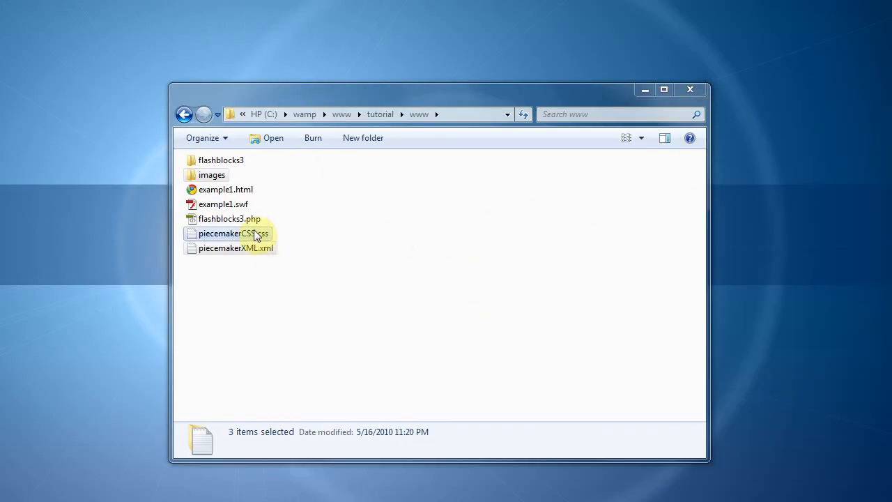
left_click(201, 251)
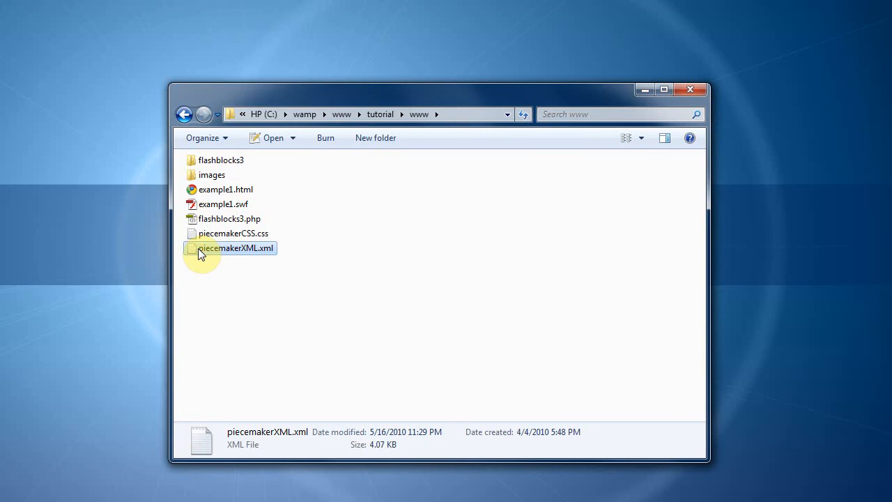
double_click(193, 161)
double_click(191, 178)
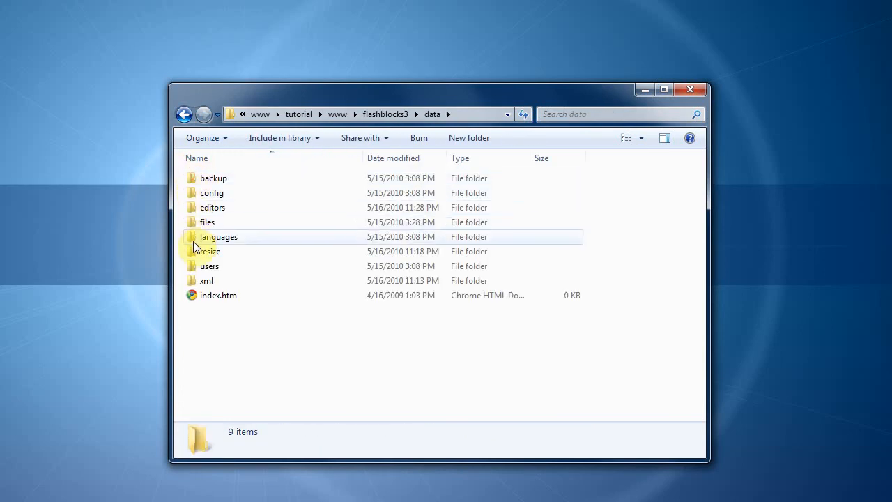
double_click(195, 281)
key("ctrl+v")
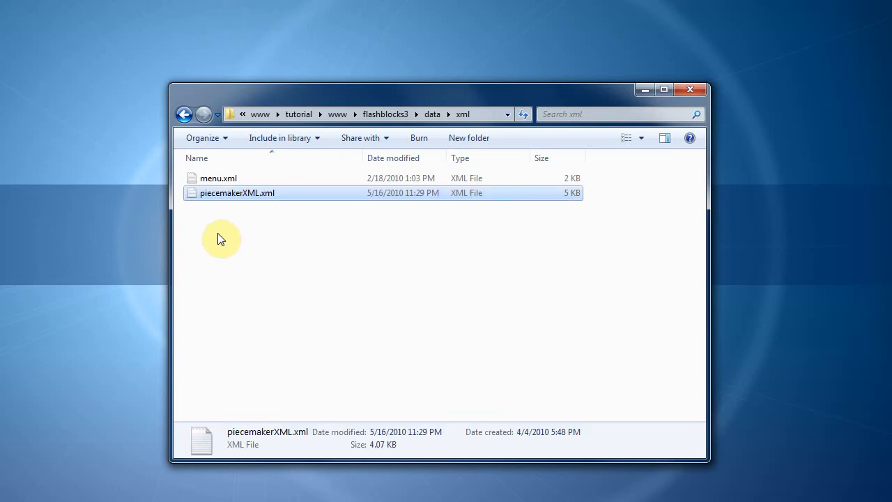
Rename the images folder in www as gallery and move it into flashblocks3/media
left_click(337, 115)
left_click(207, 177)
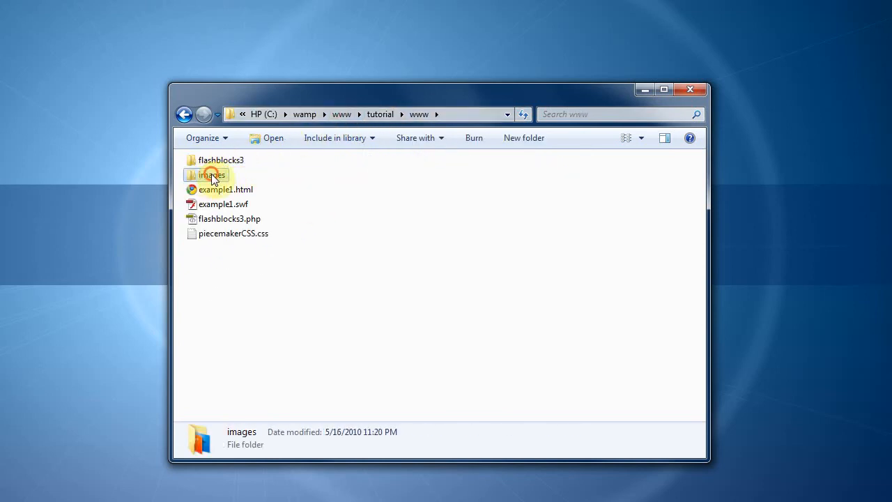
left_click(216, 175)
type("gallery")
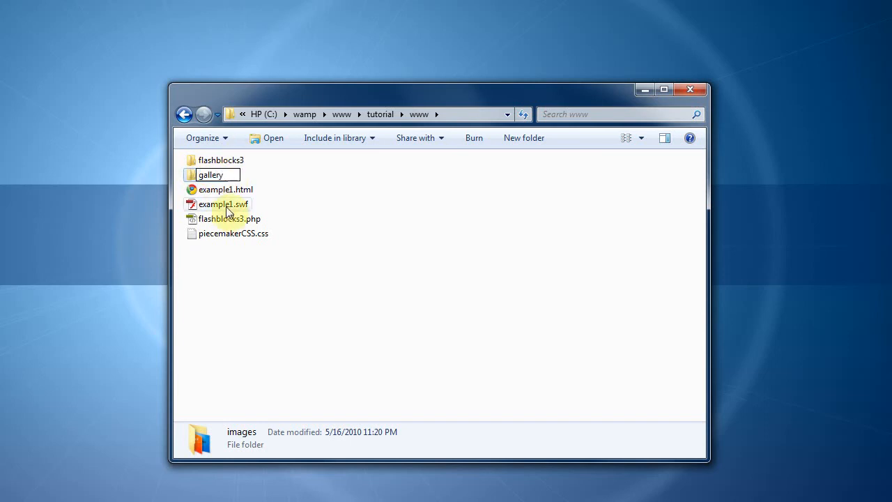
left_click(231, 271)
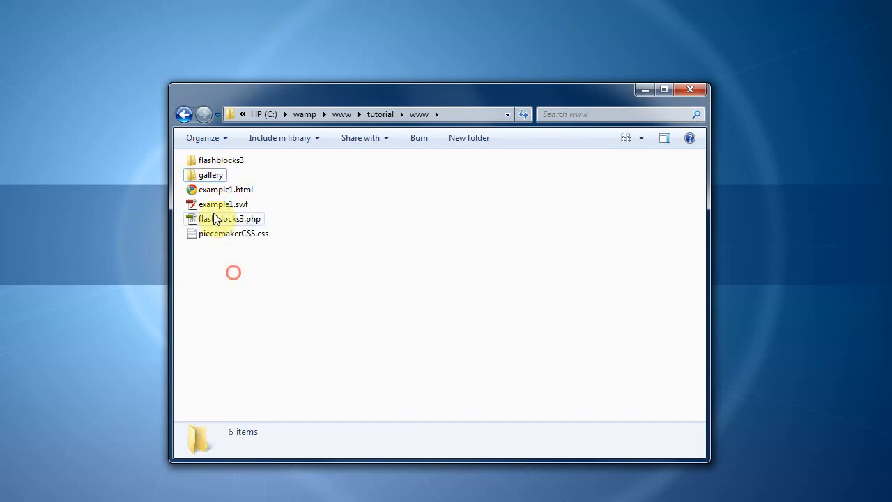
left_click(193, 175)
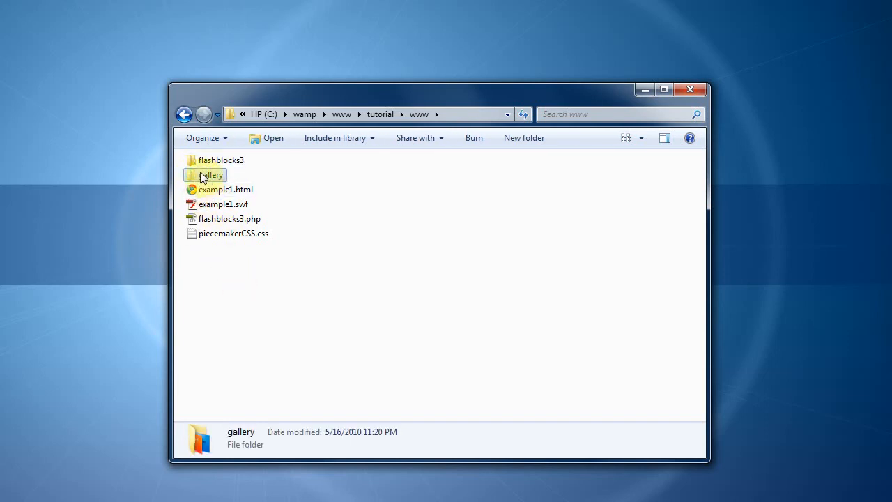
double_click(191, 160)
double_click(190, 191)
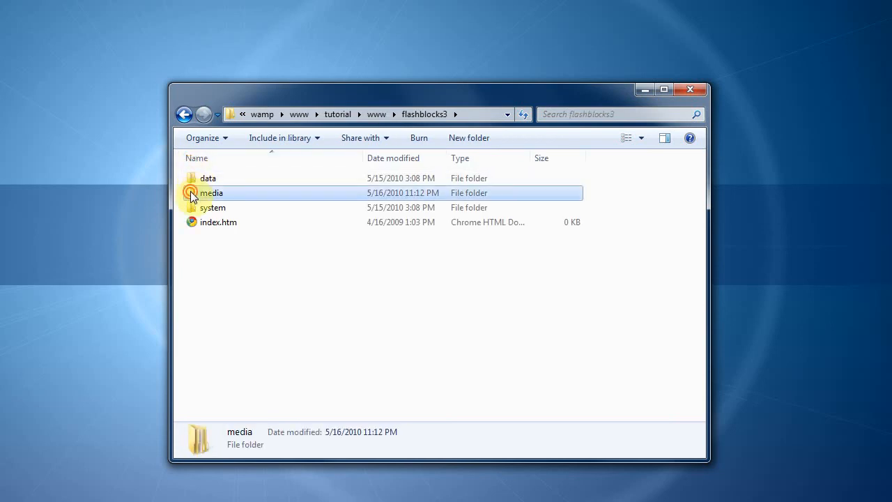
key("ctrl+v")
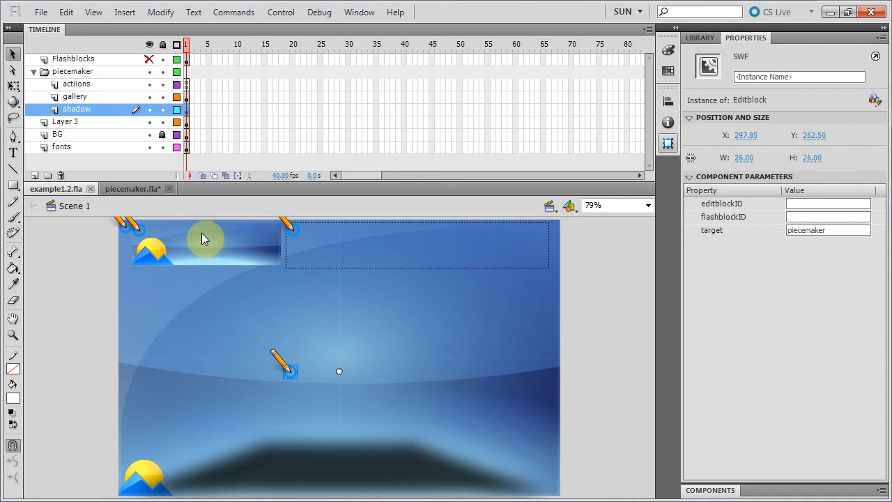
In Flash, set piecemaker.xmlSource to "flashblocks3/data/xml/piecemakerXML.xml" in the code of the actions layer's first frame
left_click(186, 83)
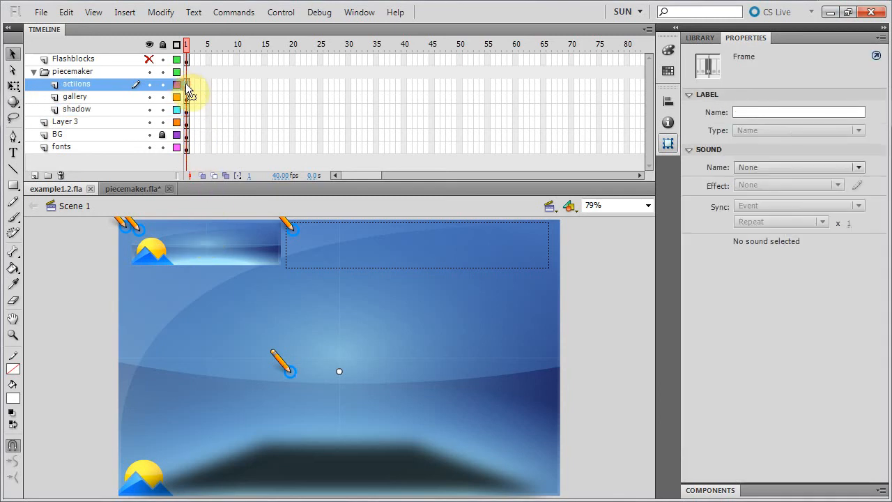
key("F9")
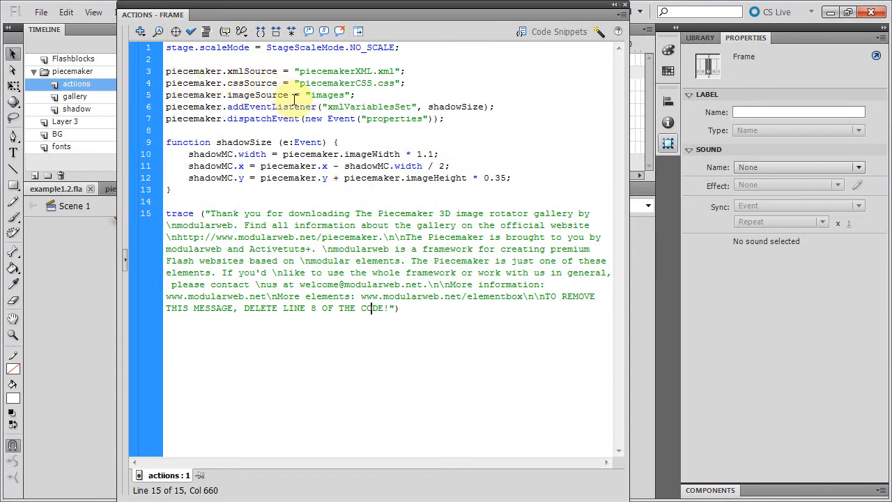
left_click(299, 71)
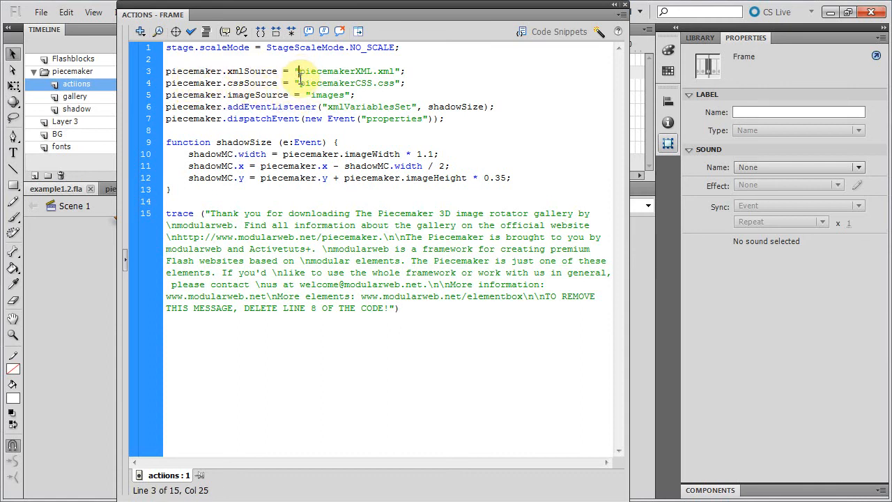
type("f")
type("lashblocks")
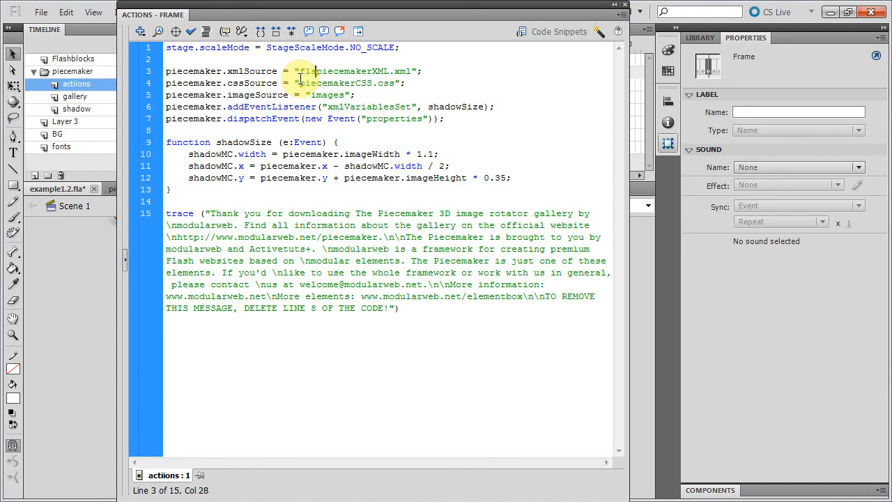
type("3/data/xm")
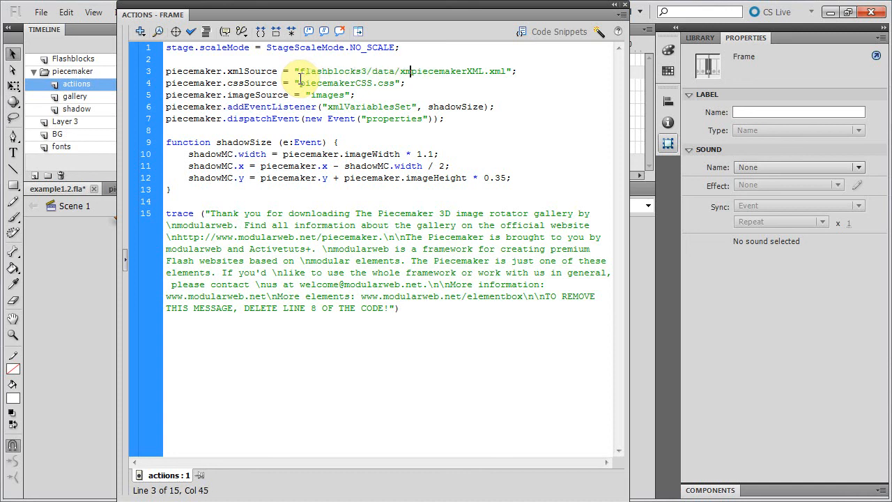
type("l/")
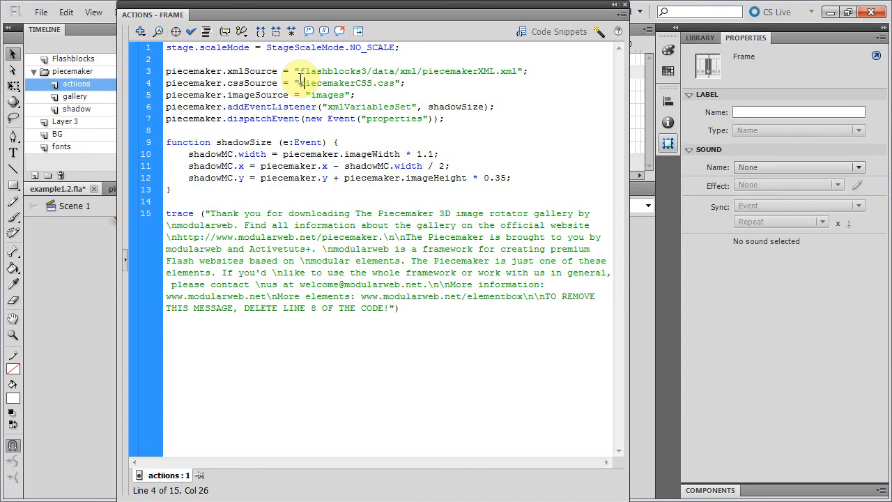
Set piecemaker.imageSource to "flashblocks3/media/gallery", save the Flash document and test the movie
type("flashblocks3")
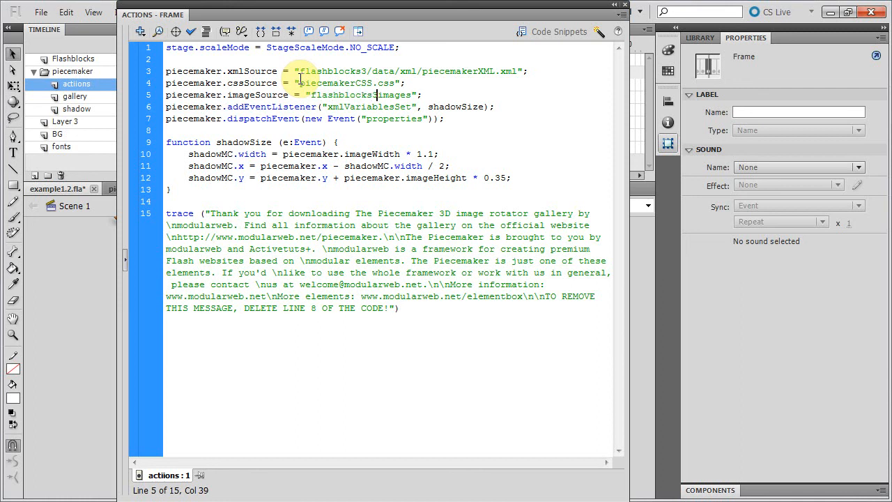
type("/media/")
key("Delete")
key("Delete")
key("Delete")
key("Delete")
type("galler")
key("ctrl+s")
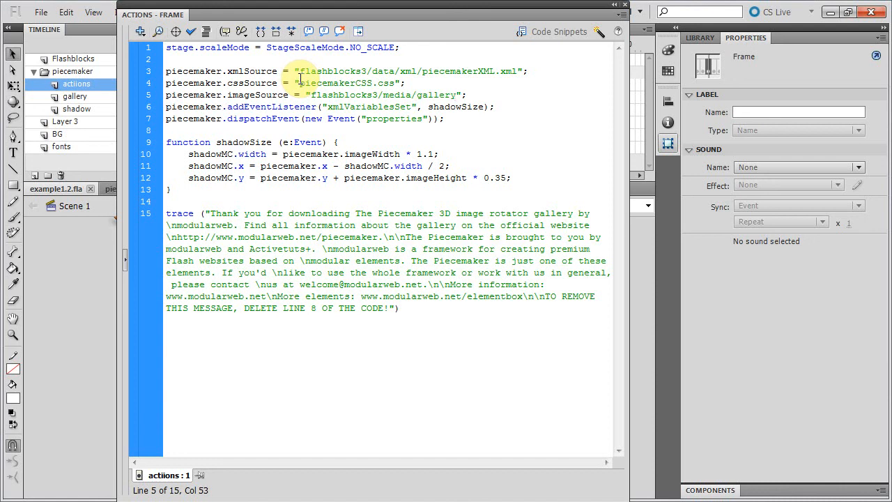
key("ctrl+Return")
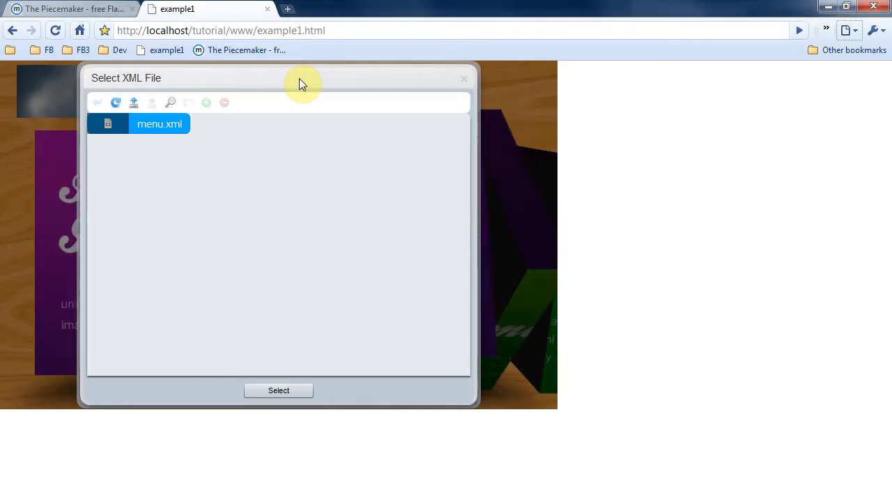
Back in the browser, reload example1, log in with blank credentials and load piecemakerXML.xml into the XML Editor
left_click(58, 31)
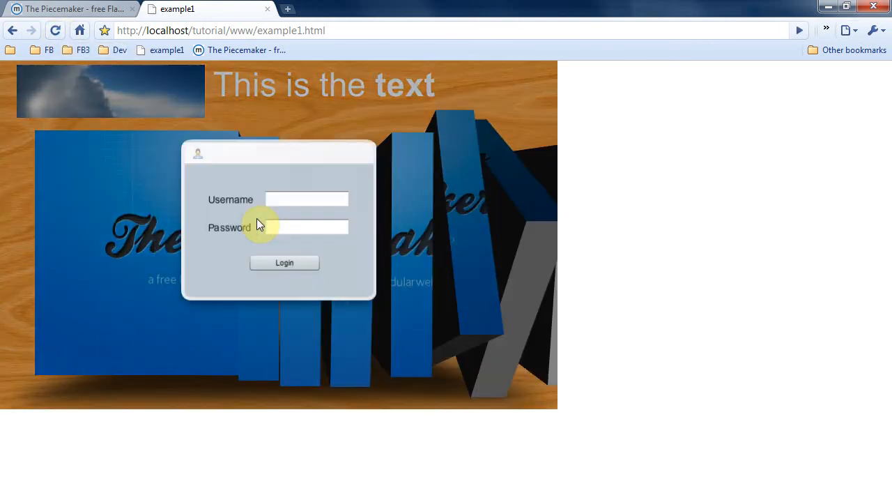
left_click(272, 262)
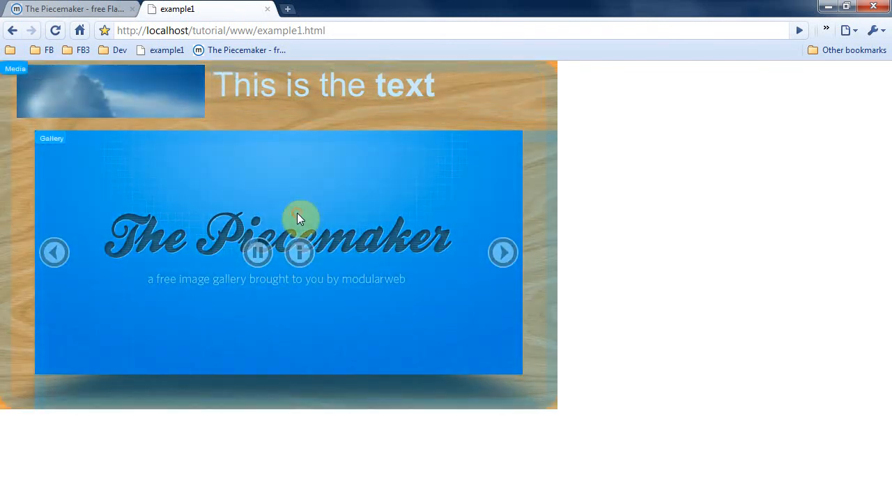
left_click(298, 214)
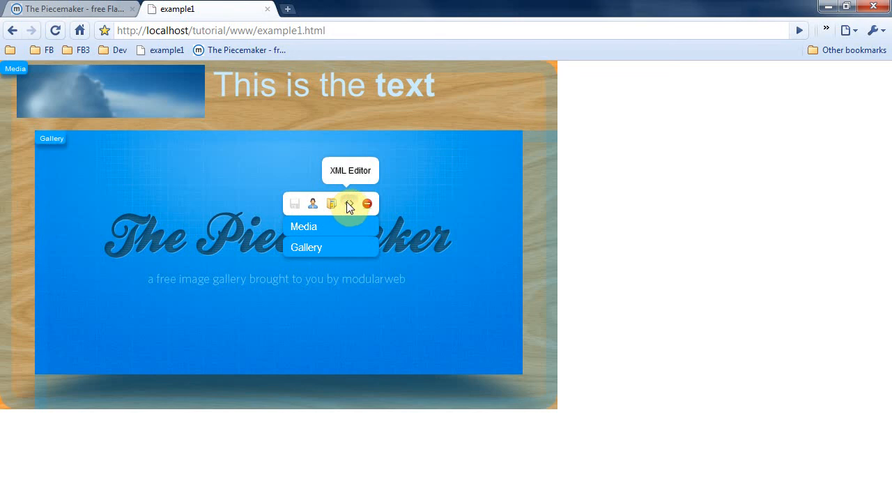
left_click(348, 203)
left_click(168, 146)
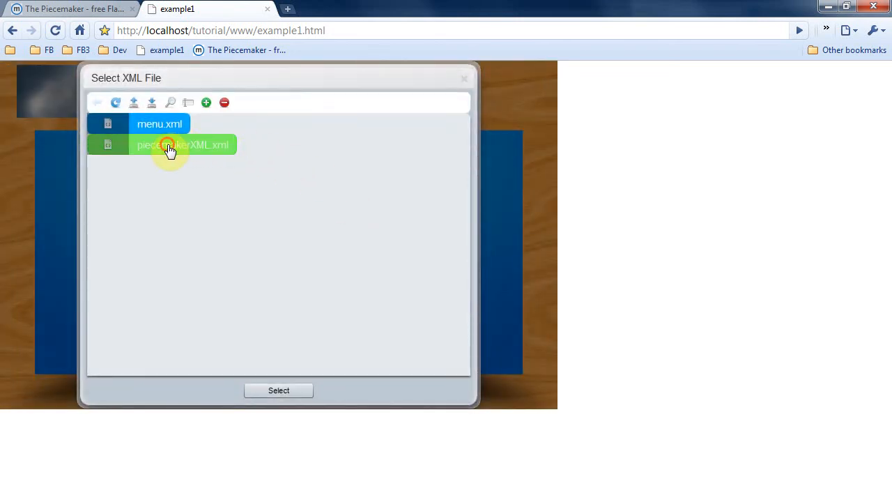
left_click(282, 390)
Set segments to 3 in the Settings of piecemakerXML.xml
left_click(112, 135)
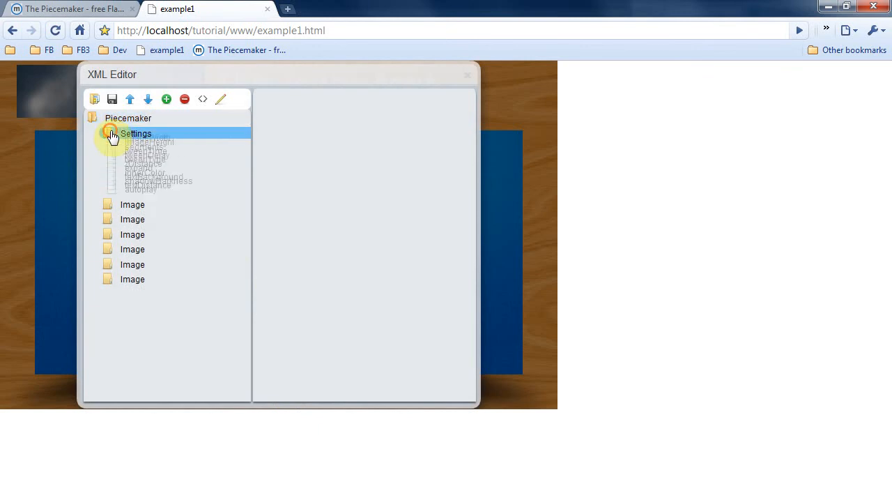
left_click(122, 180)
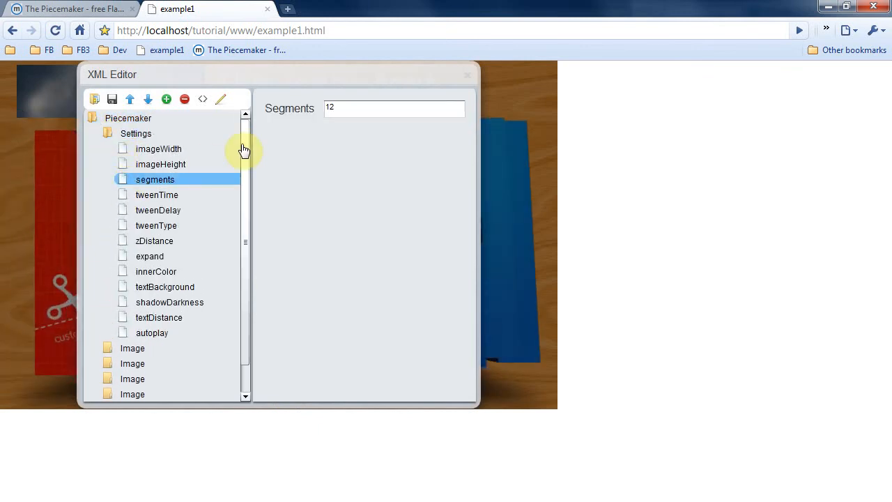
double_click(334, 106)
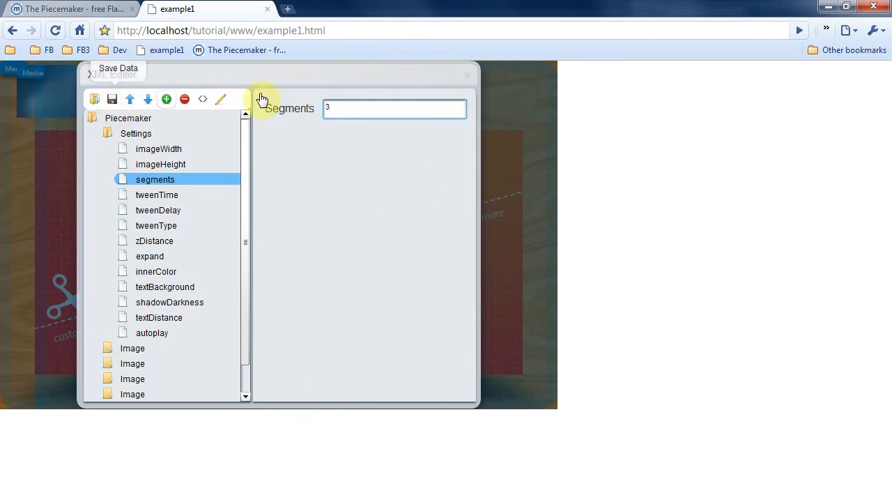
Close the XML Editor and reload the example1 page to preview the gallery with the new segments setting
left_click(468, 76)
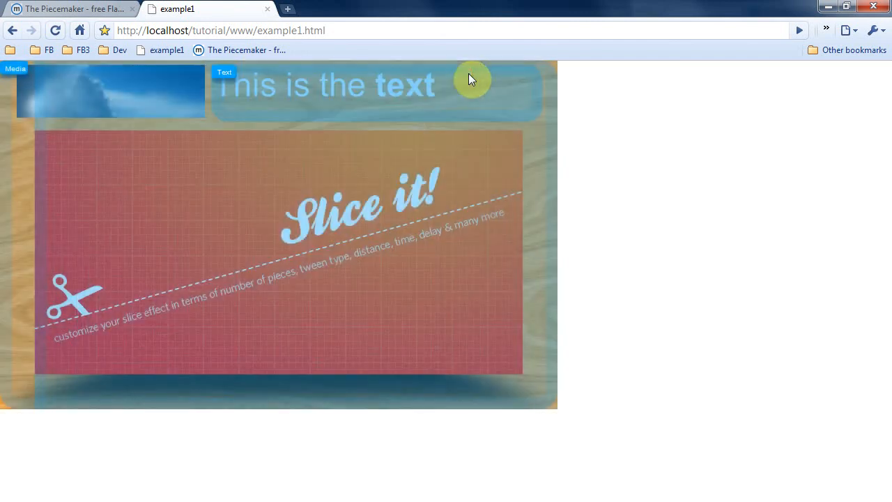
left_click(58, 29)
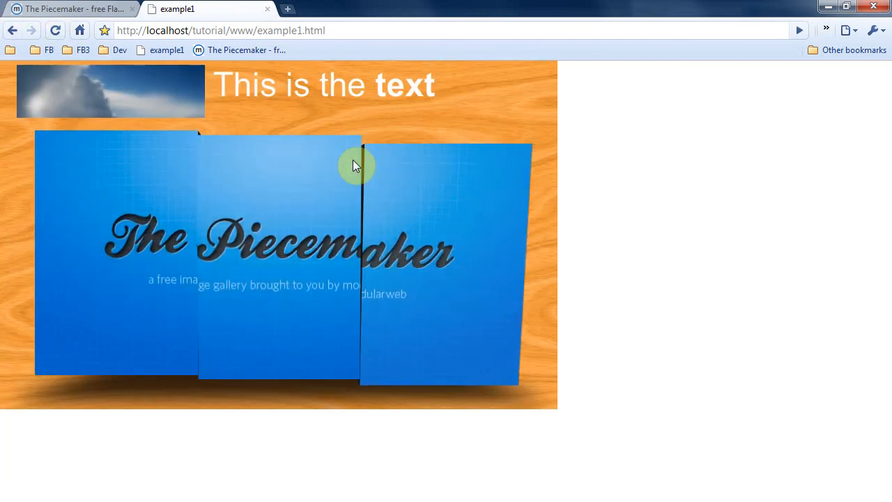
Log in to example1 with blank credentials and open the gallery folder in the File Manager
left_click(311, 190)
left_click(281, 262)
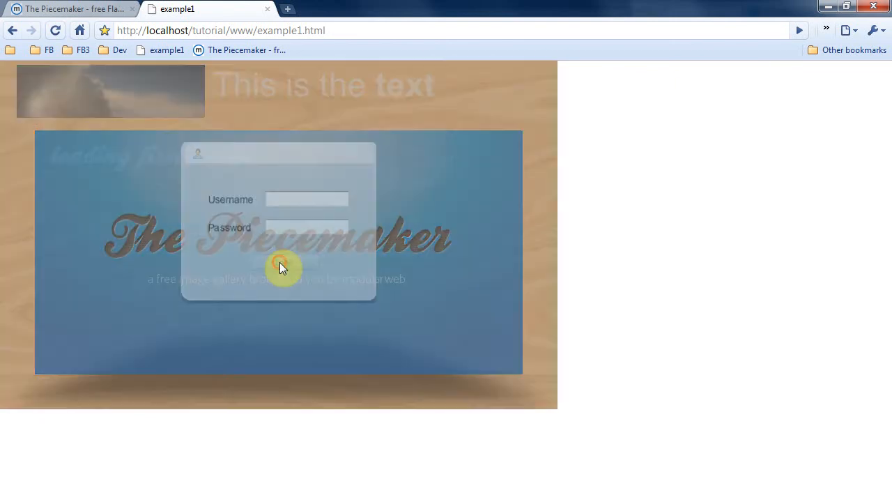
left_click(303, 190)
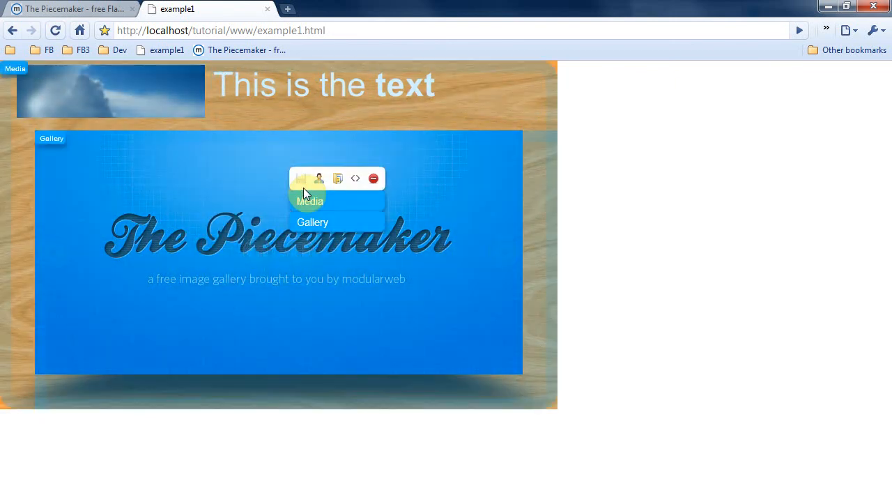
left_click(337, 179)
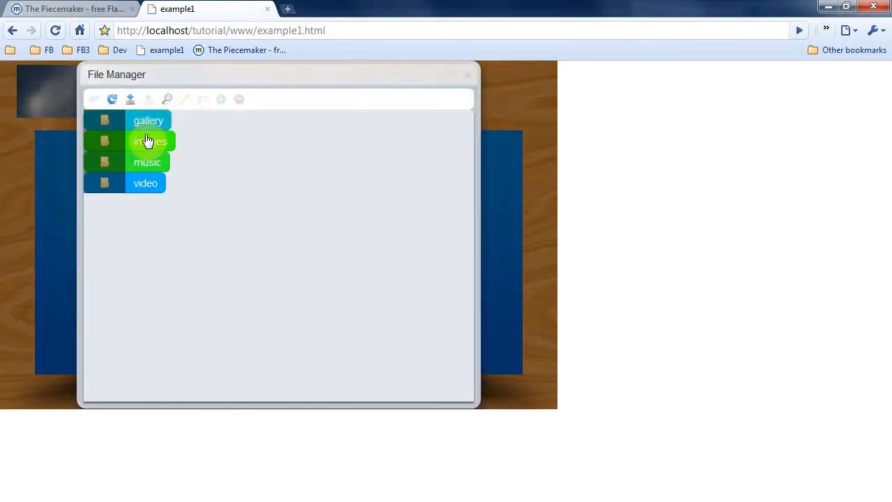
double_click(144, 125)
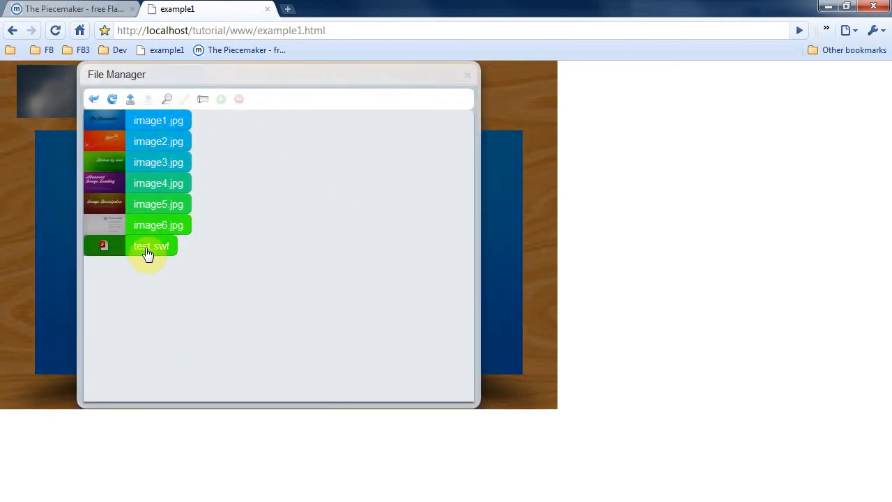